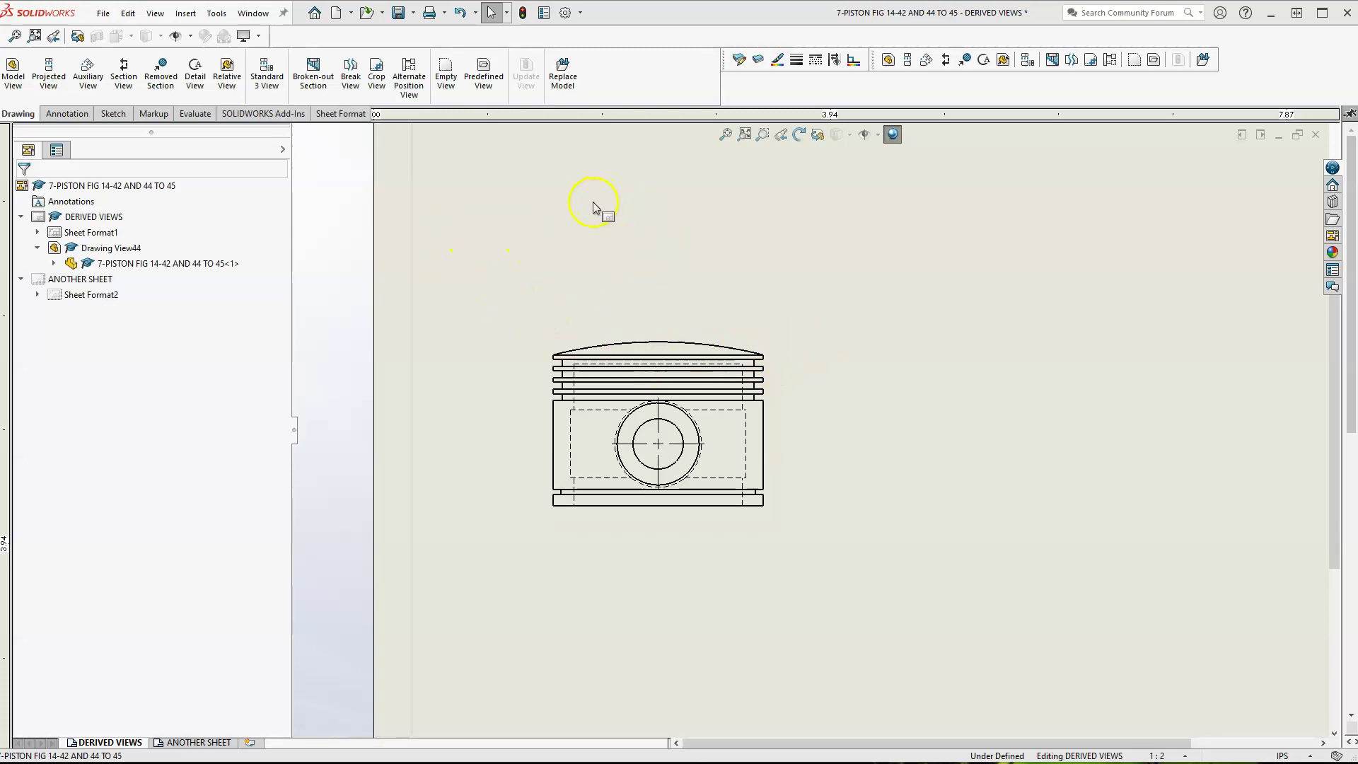
- Start the Detail View command on the piston front view
{"action": "left_click", "coordinate": [195, 77]}
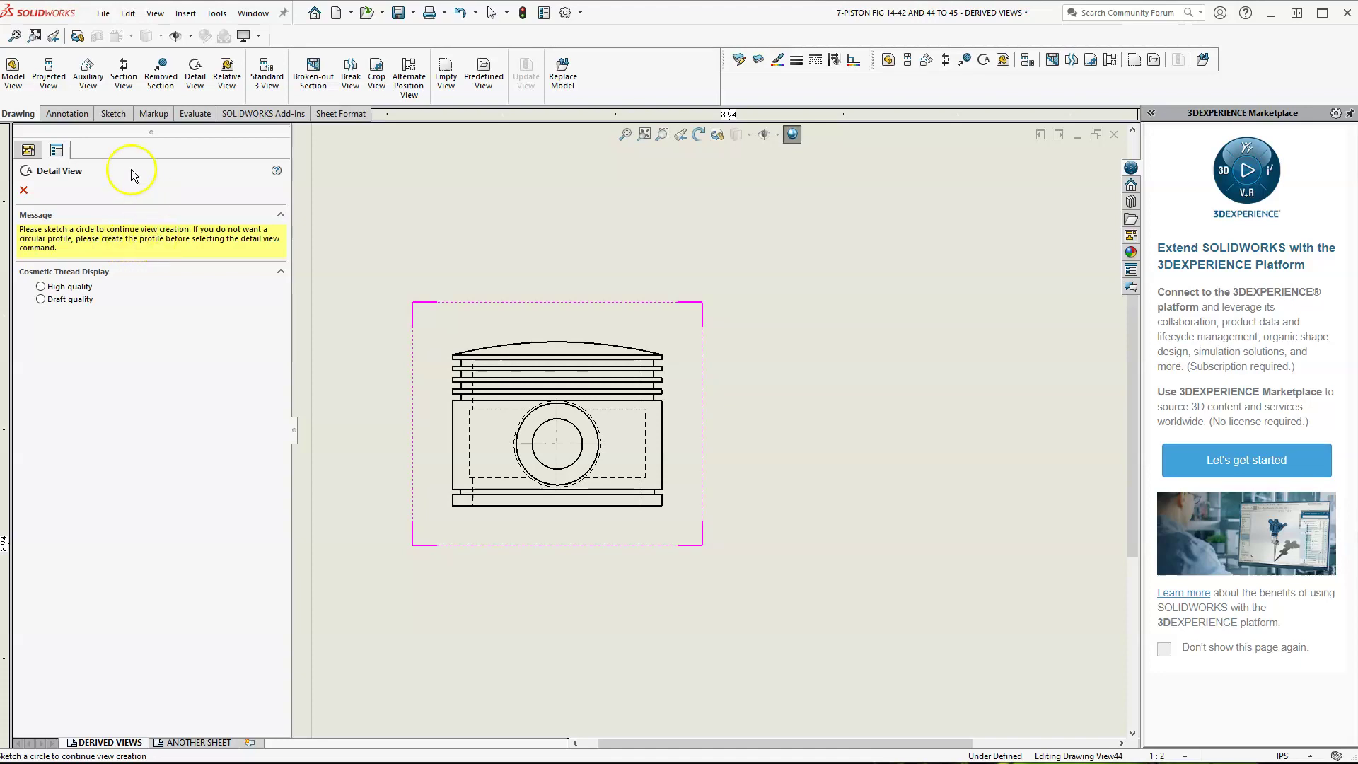
- Draw detail circle AA around the piston's top ring grooves
{"action": "left_click", "coordinate": [114, 116]}
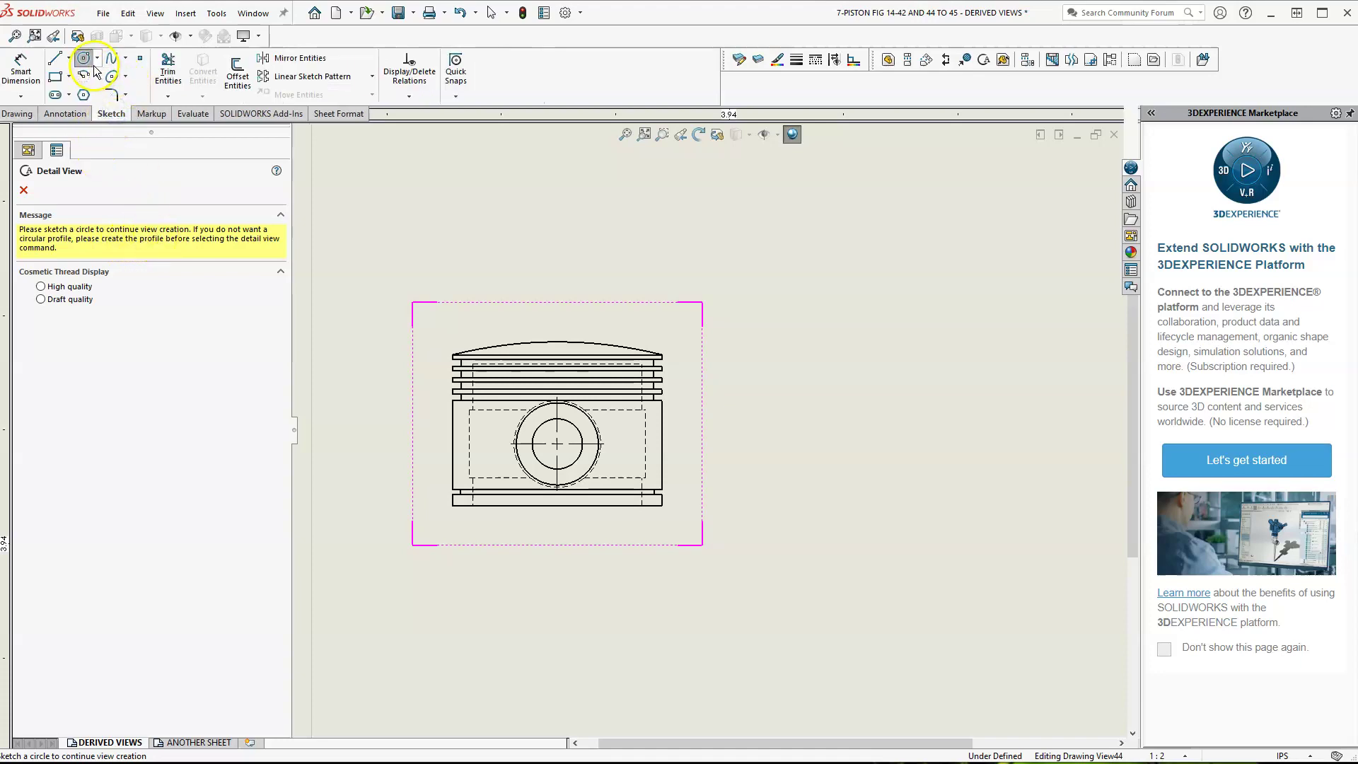
{"action": "left_click", "coordinate": [643, 363]}
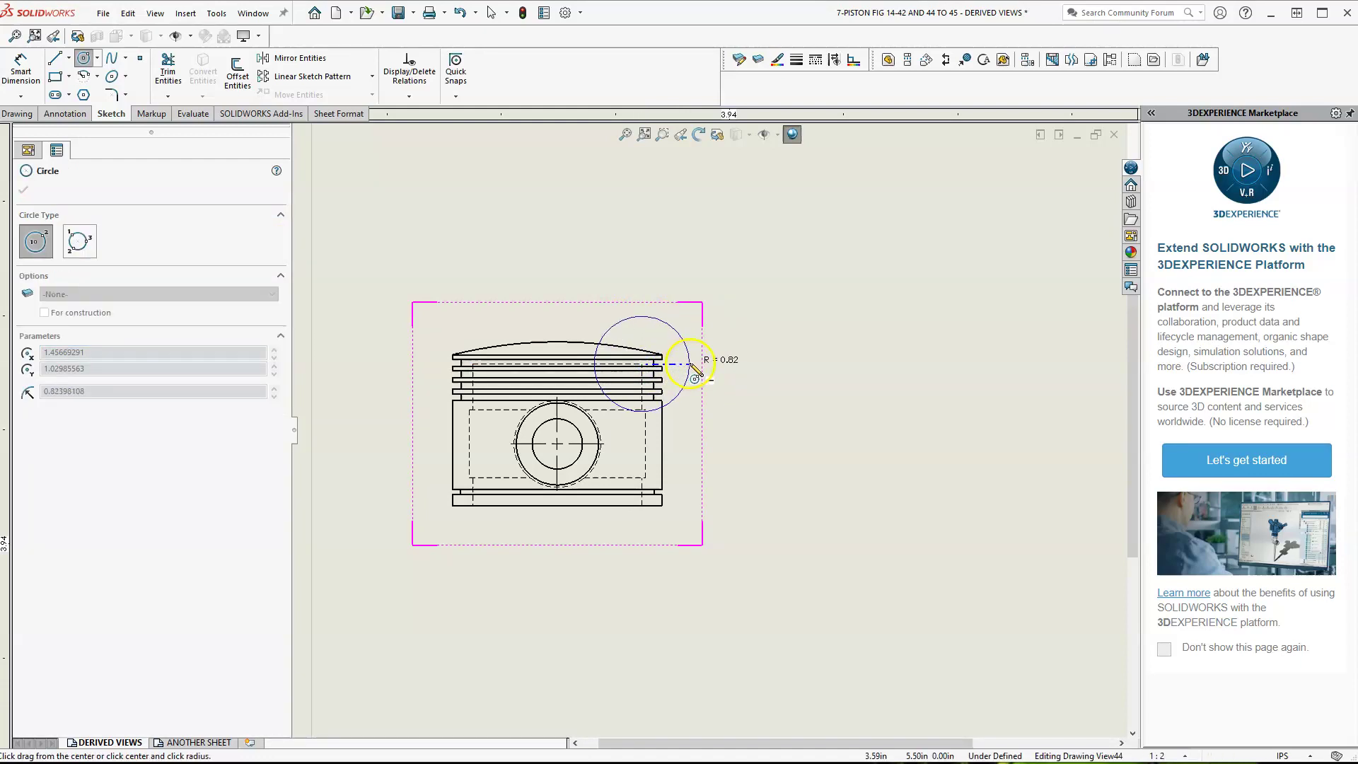
{"action": "left_click", "coordinate": [693, 366]}
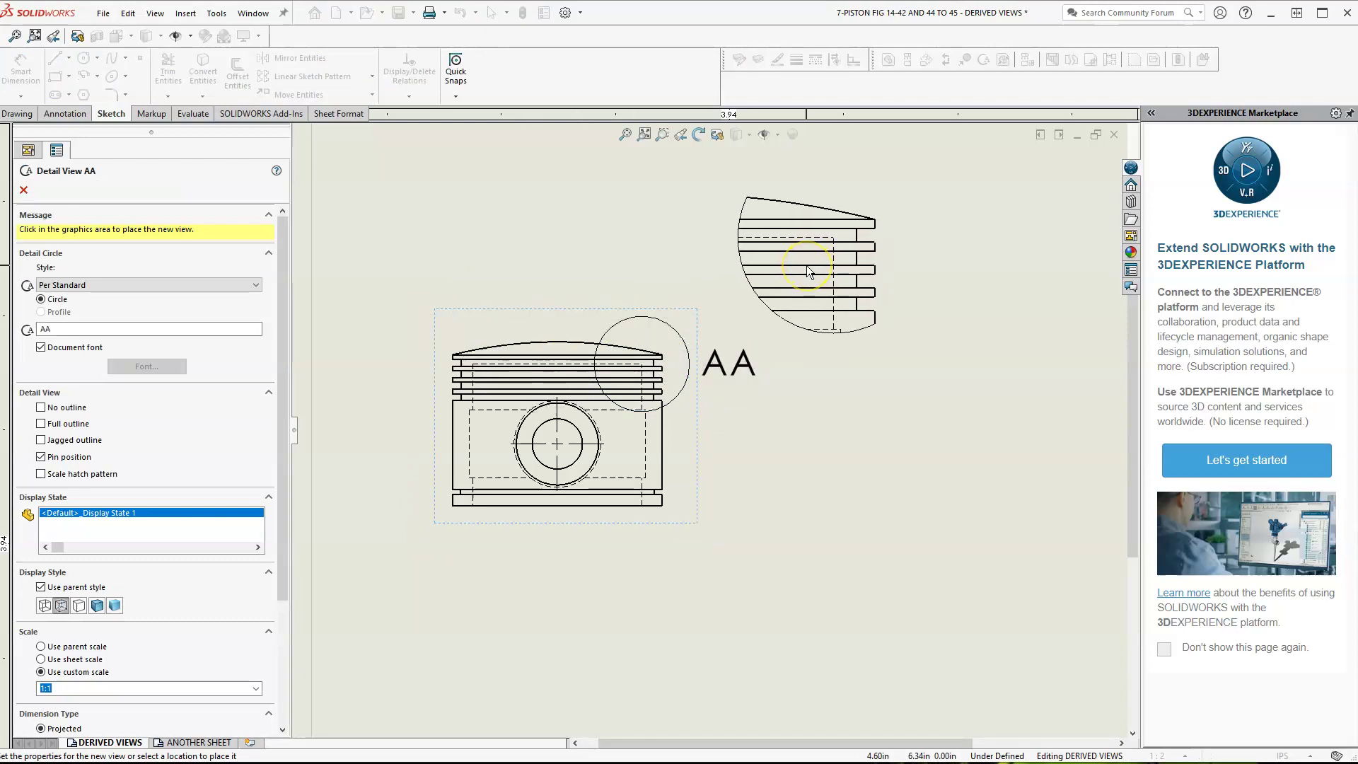
- Place detail AA at 1:1 upper right in Connected style, then collapse the side panel
{"action": "left_click", "coordinate": [807, 266]}
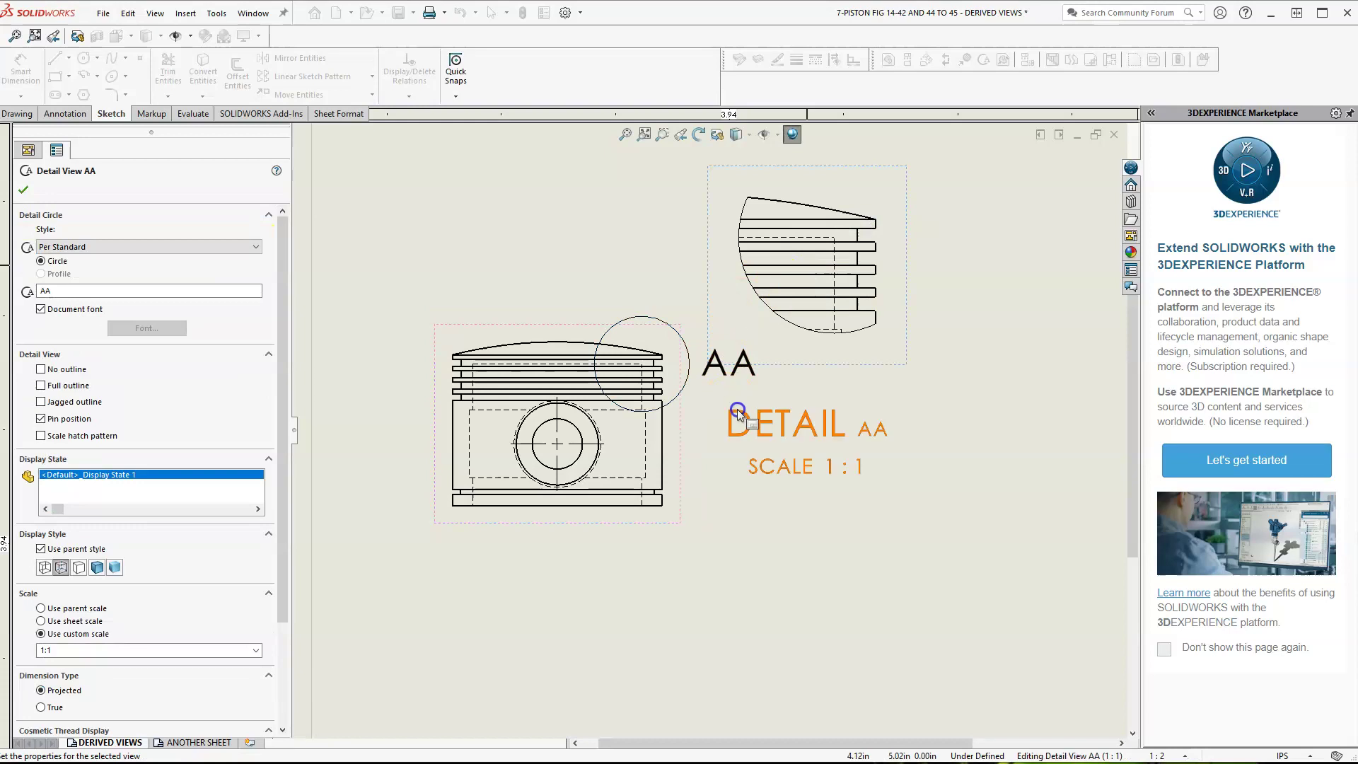
{"action": "left_click", "coordinate": [98, 247]}
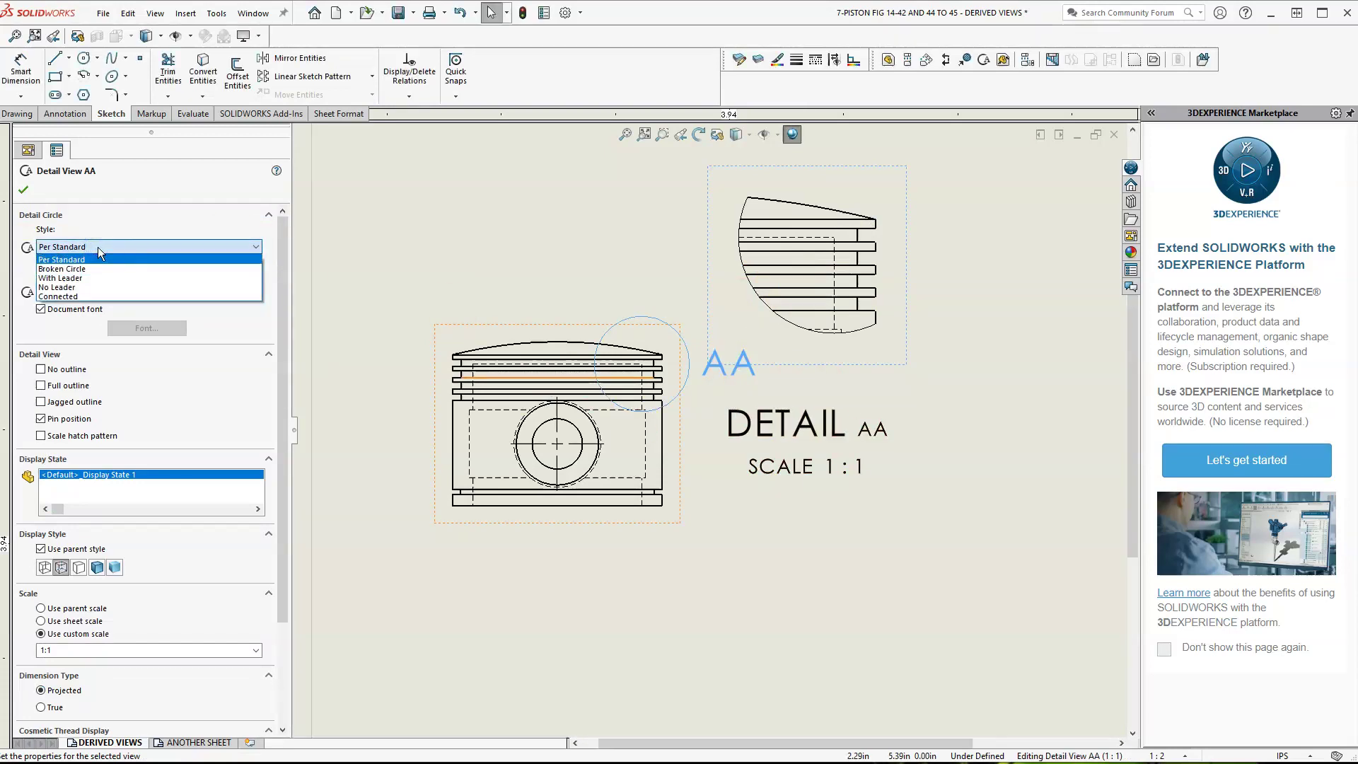
{"action": "left_click", "coordinate": [79, 271]}
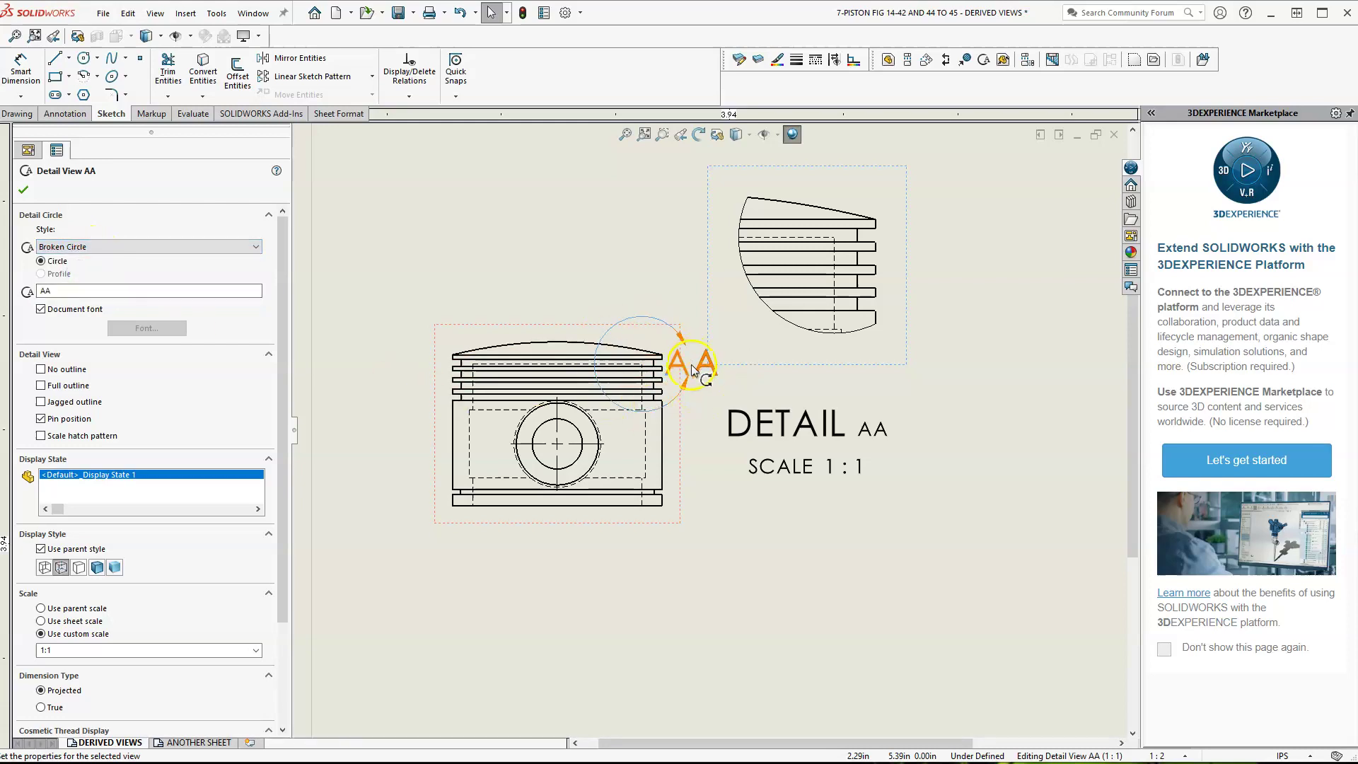
{"action": "left_click", "coordinate": [74, 246]}
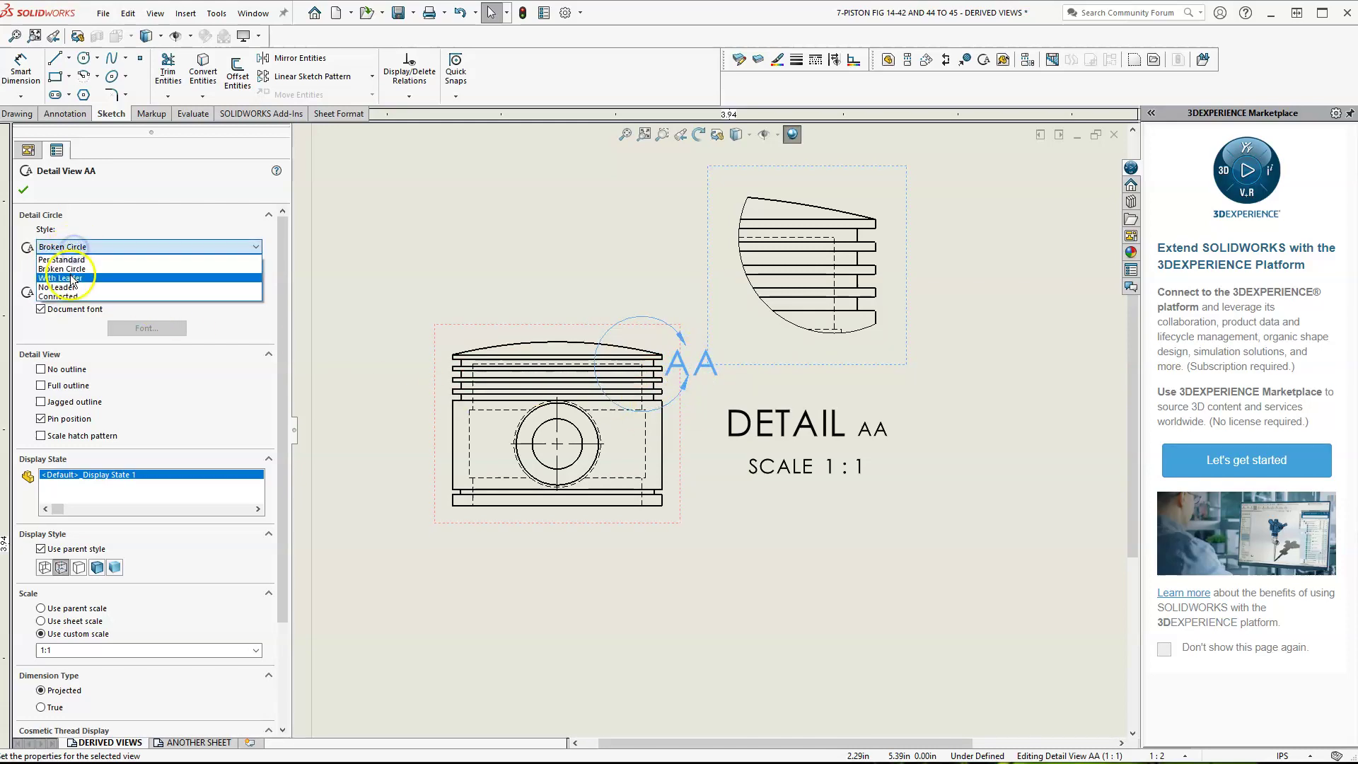
{"action": "left_click", "coordinate": [69, 278]}
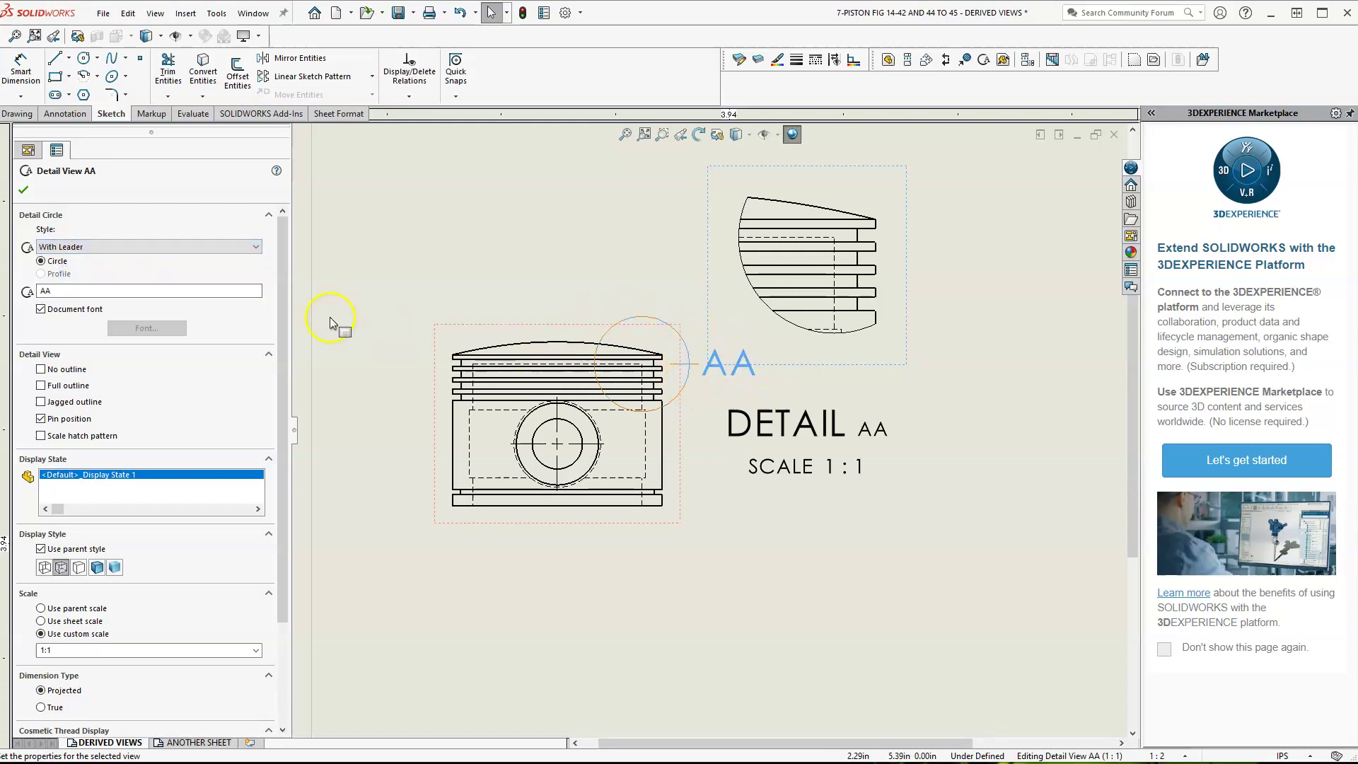
{"action": "left_click", "coordinate": [197, 246]}
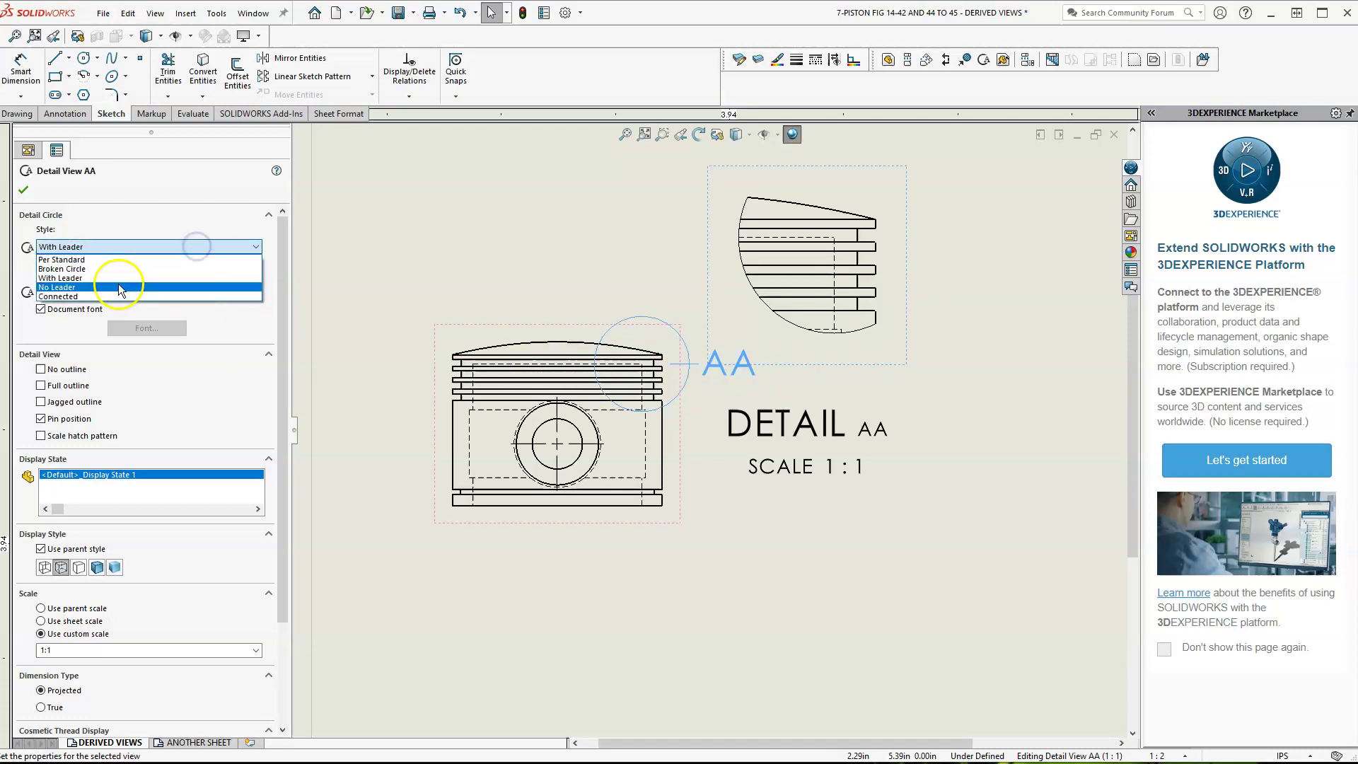
{"action": "left_click", "coordinate": [118, 287]}
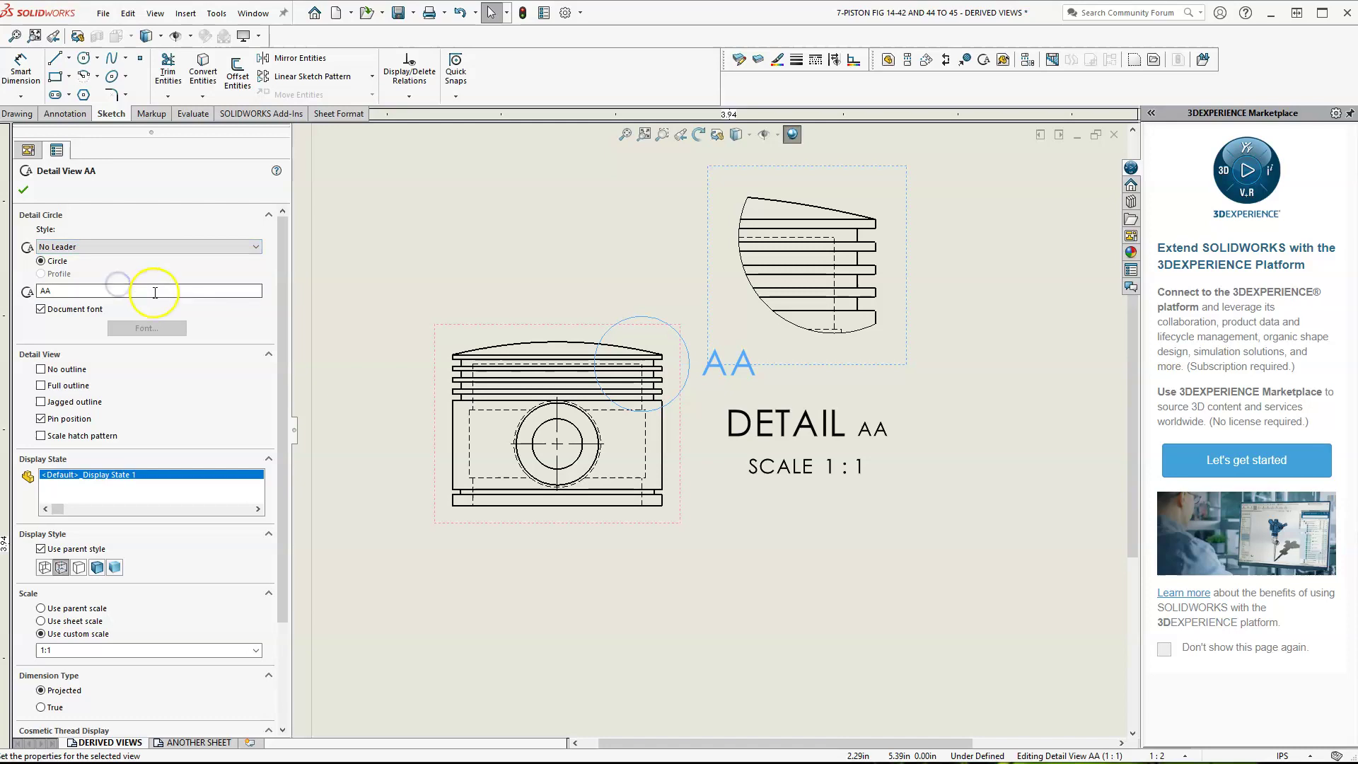
{"action": "left_click", "coordinate": [152, 246]}
{"action": "left_click", "coordinate": [76, 298]}
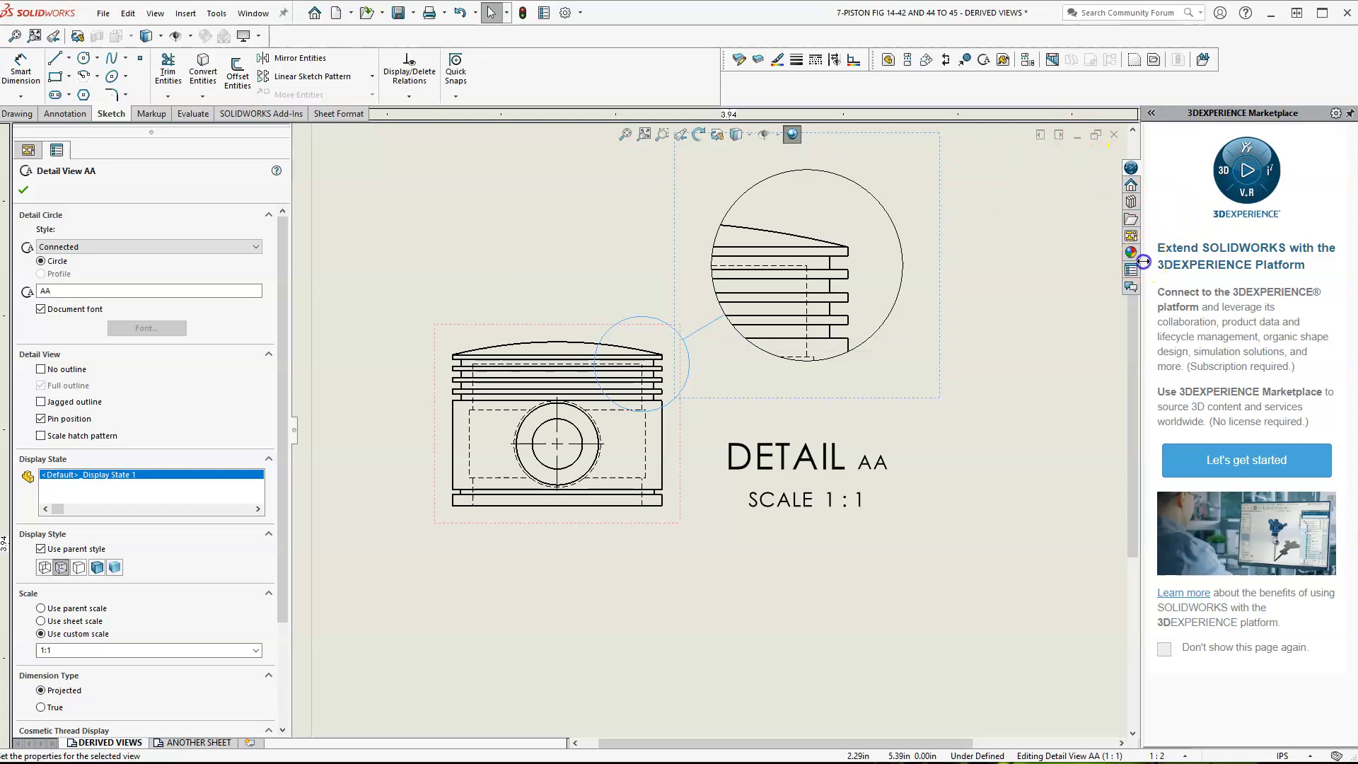
{"action": "left_click_drag", "start_coordinate": [1143, 262], "coordinate": [1349, 242]}
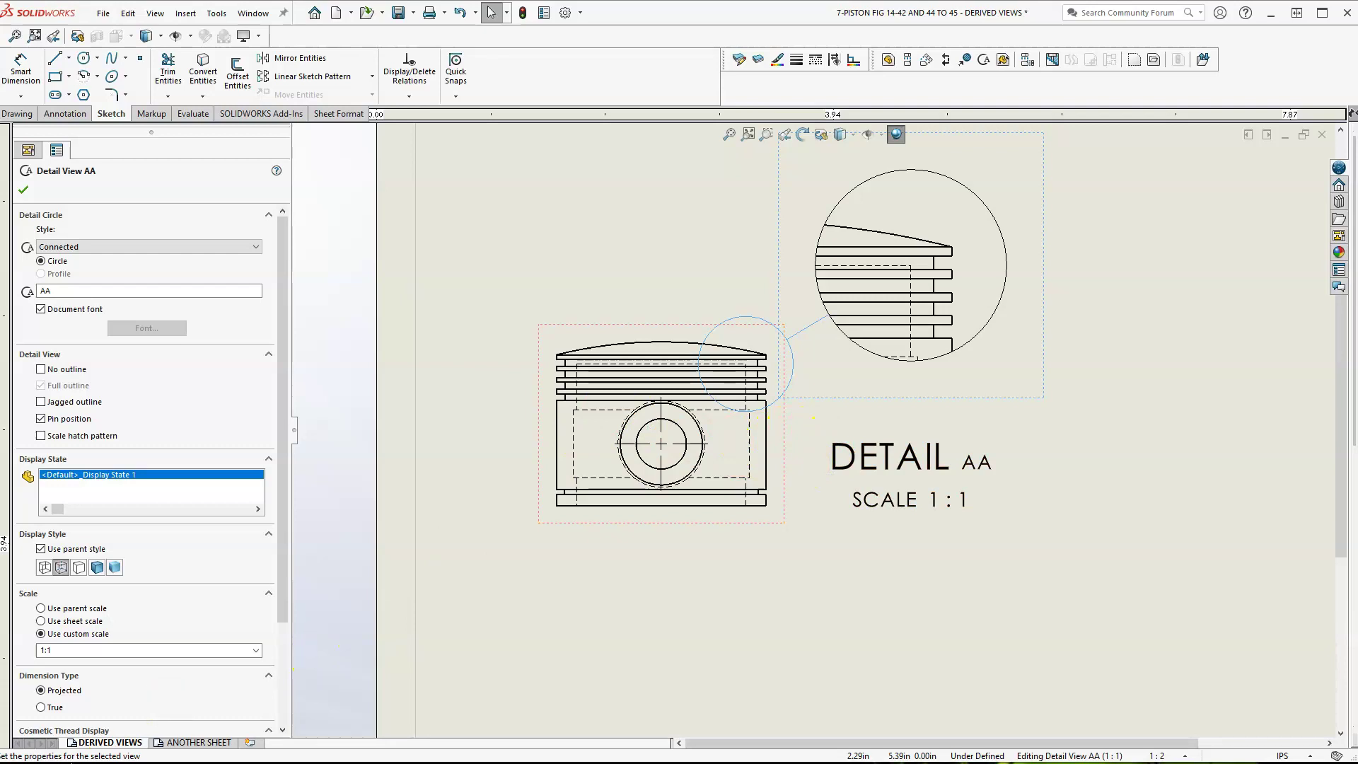
- Confirm detail AA and sketch a closed spline over its crown ring grooves
{"action": "left_click", "coordinate": [319, 664]}
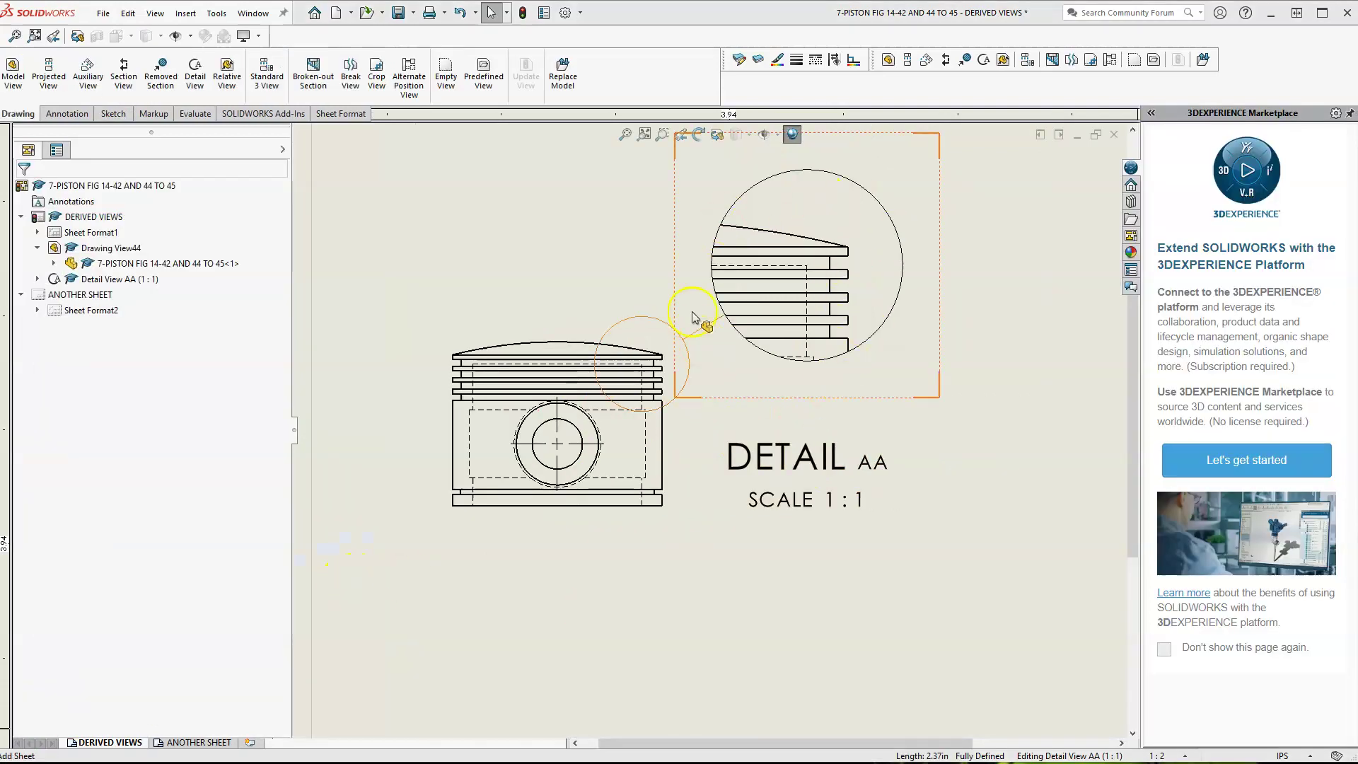
{"action": "left_click", "coordinate": [114, 114]}
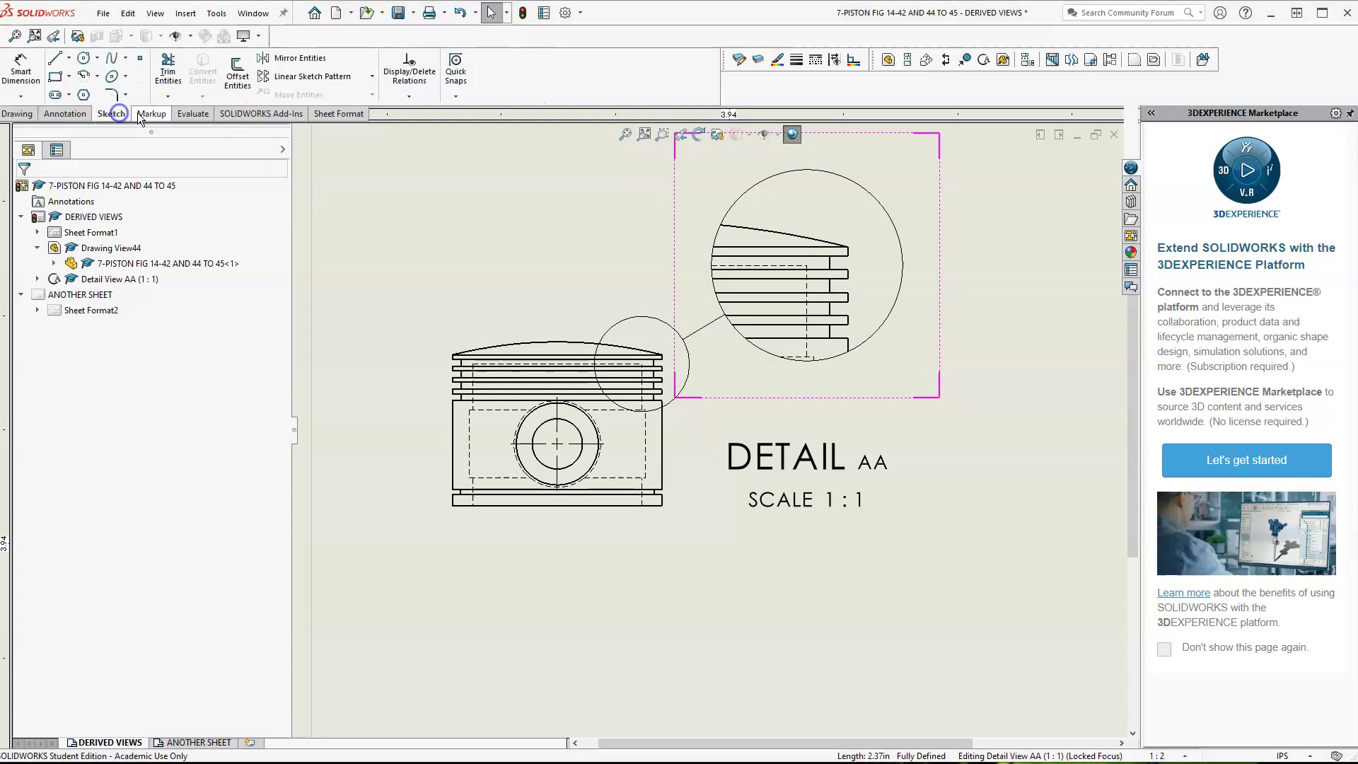
{"action": "left_click", "coordinate": [112, 58]}
{"action": "left_click", "coordinate": [862, 226]}
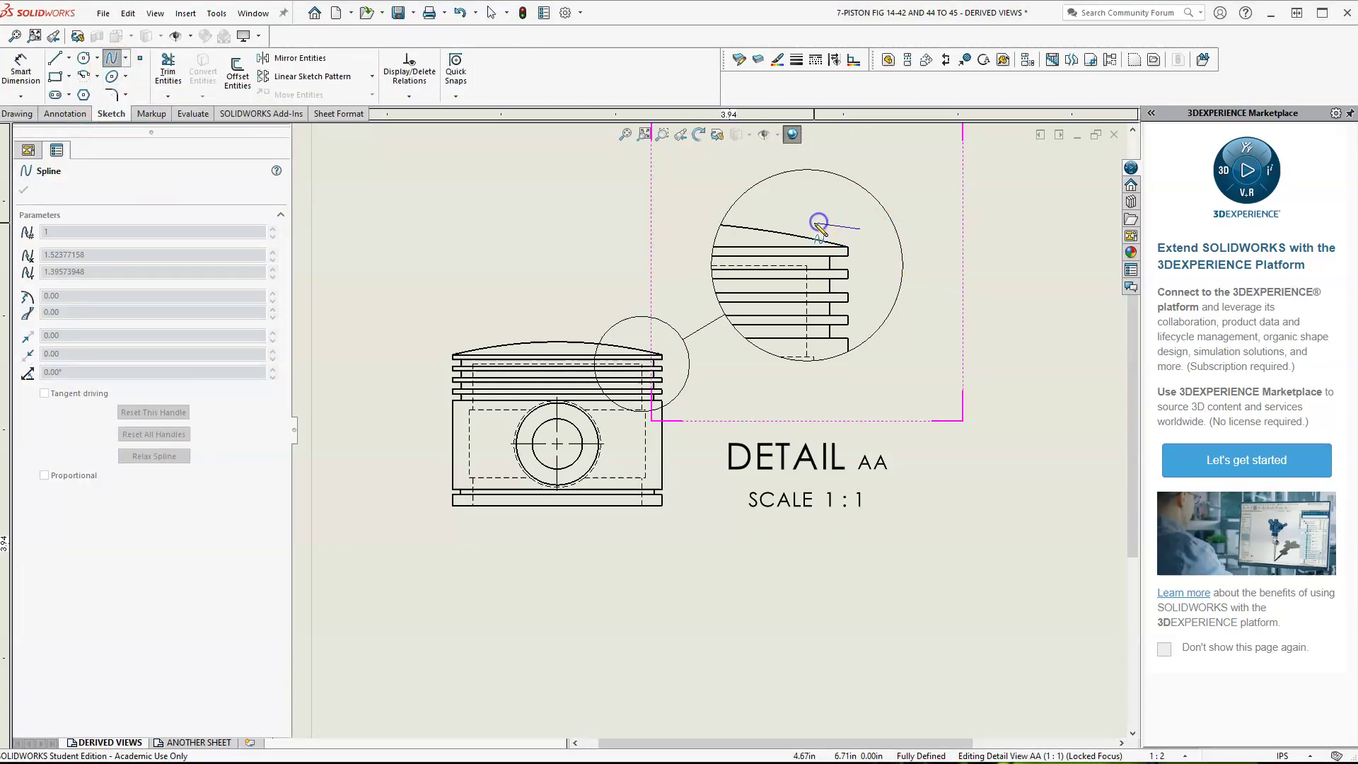
{"action": "left_click", "coordinate": [819, 220]}
{"action": "left_click", "coordinate": [845, 319]}
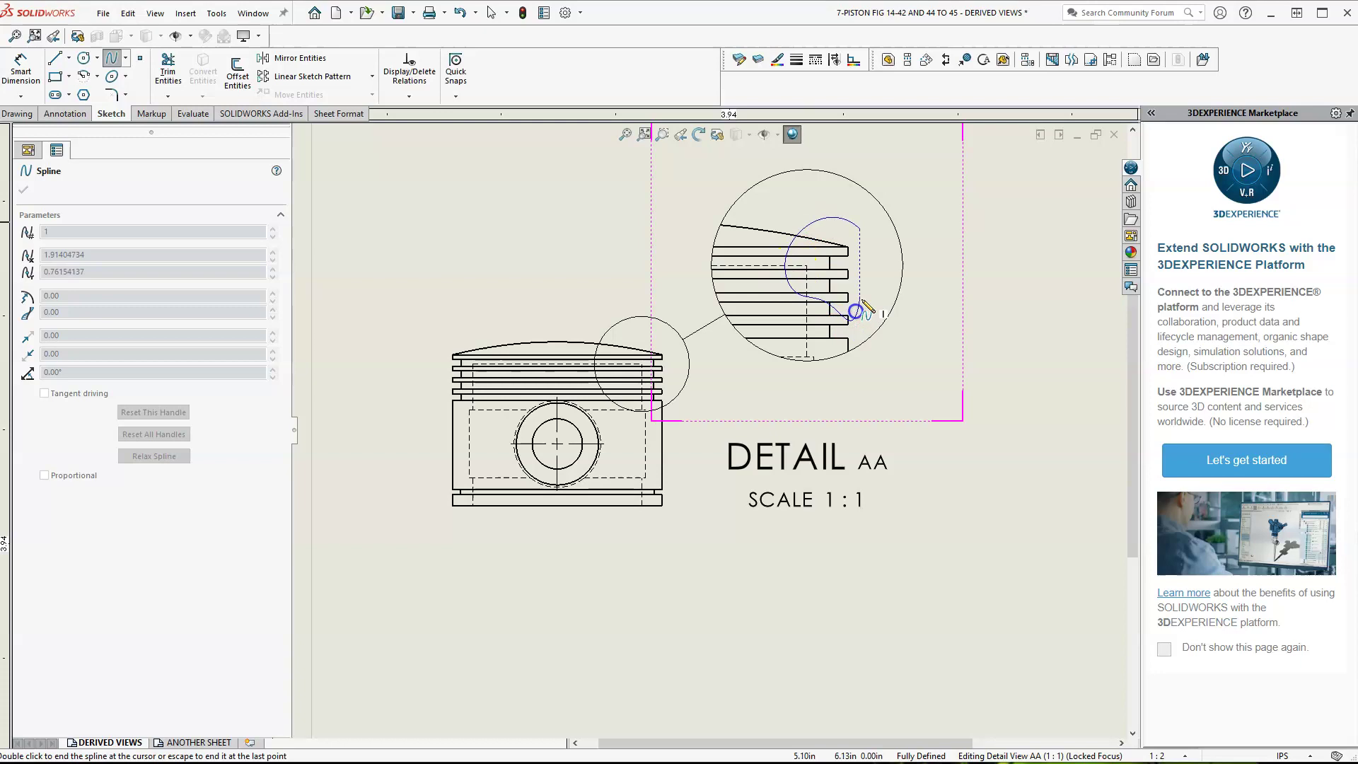
{"action": "double_click", "coordinate": [864, 237]}
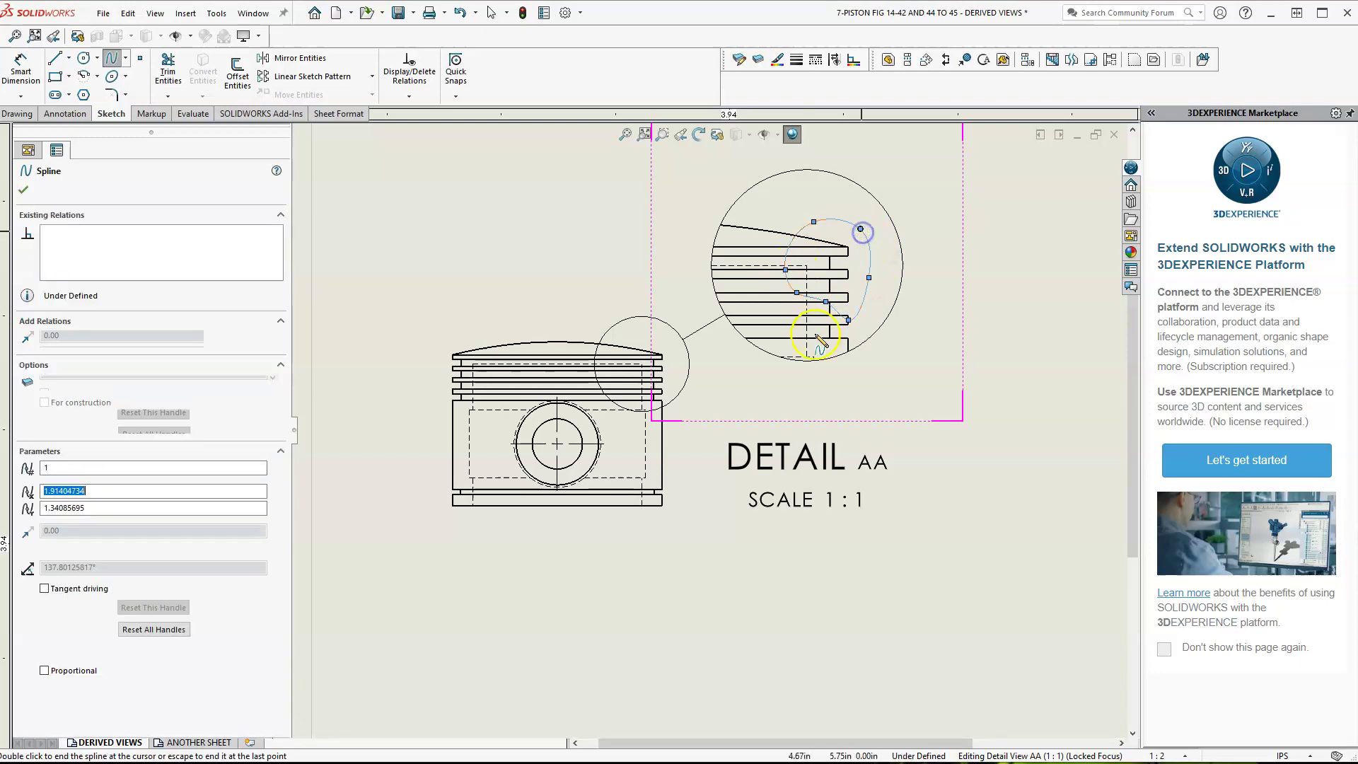
{"action": "left_click", "coordinate": [32, 114]}
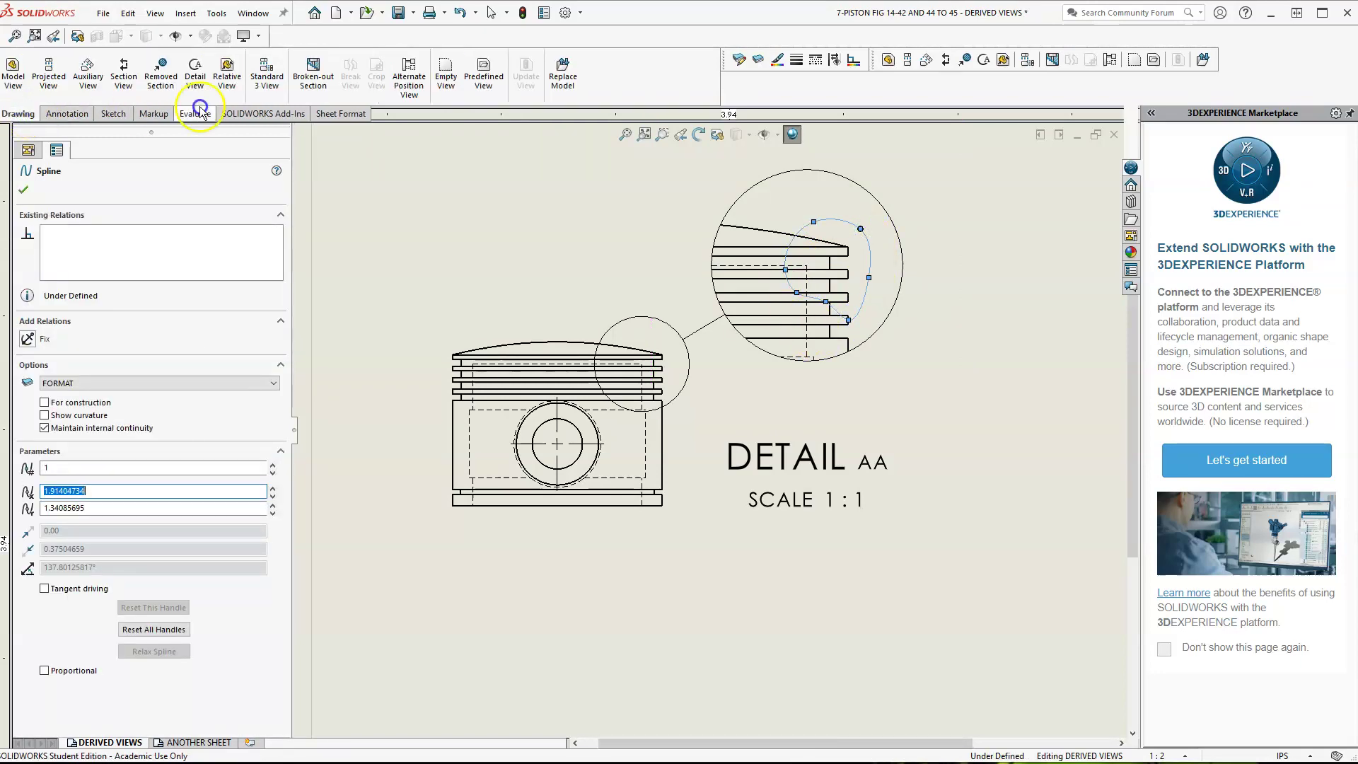
- Cut a 1.79370079in-deep broken-out section through the spline outline in detail AA
{"action": "left_click", "coordinate": [332, 93]}
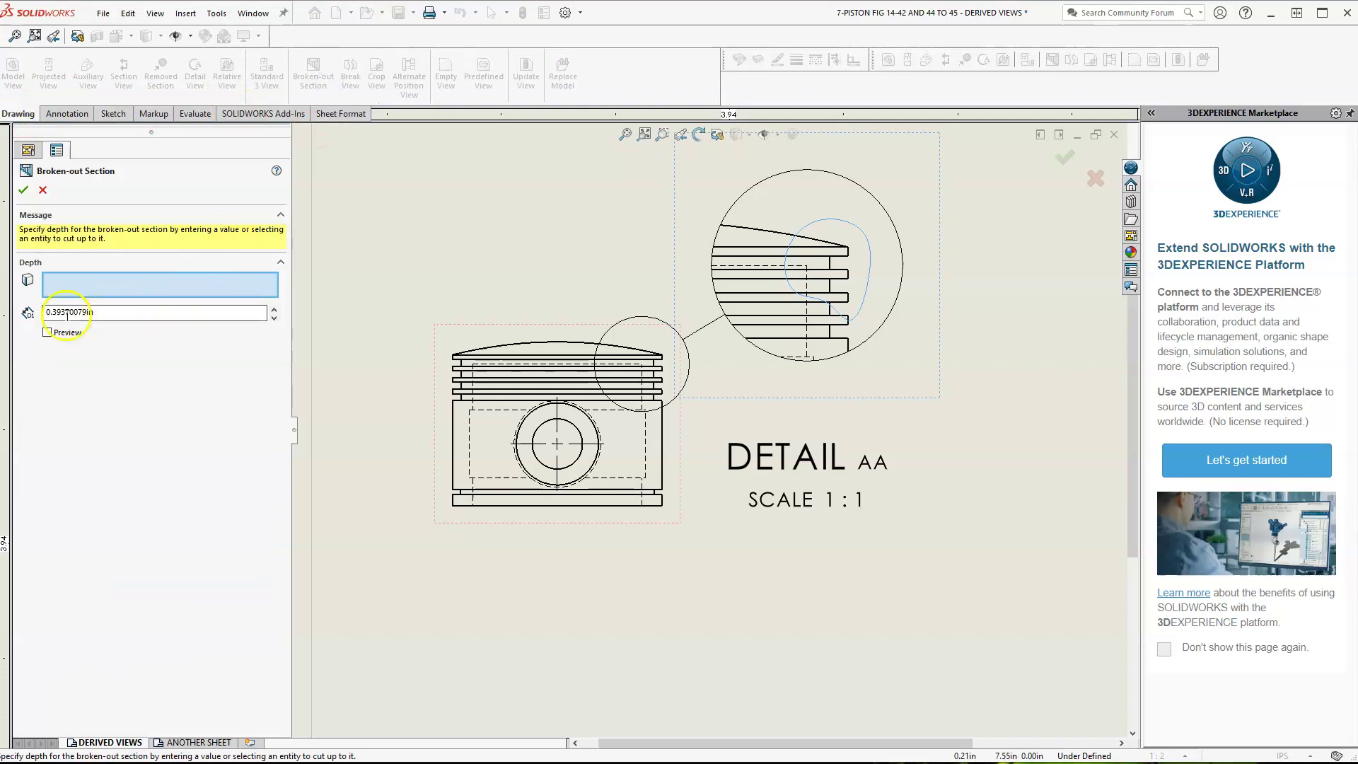
{"action": "left_click", "coordinate": [47, 332]}
{"action": "type", "text": "0.79370079"}
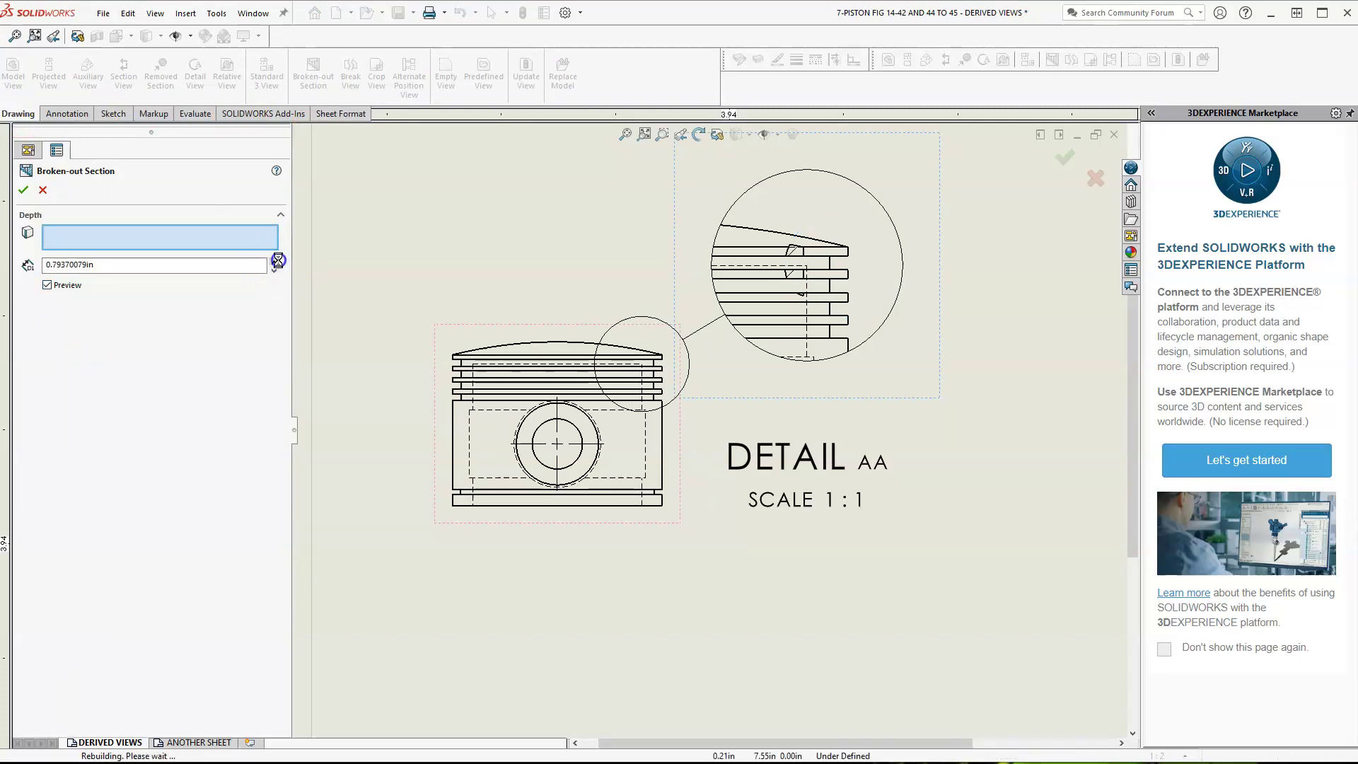
{"action": "left_click", "coordinate": [277, 261]}
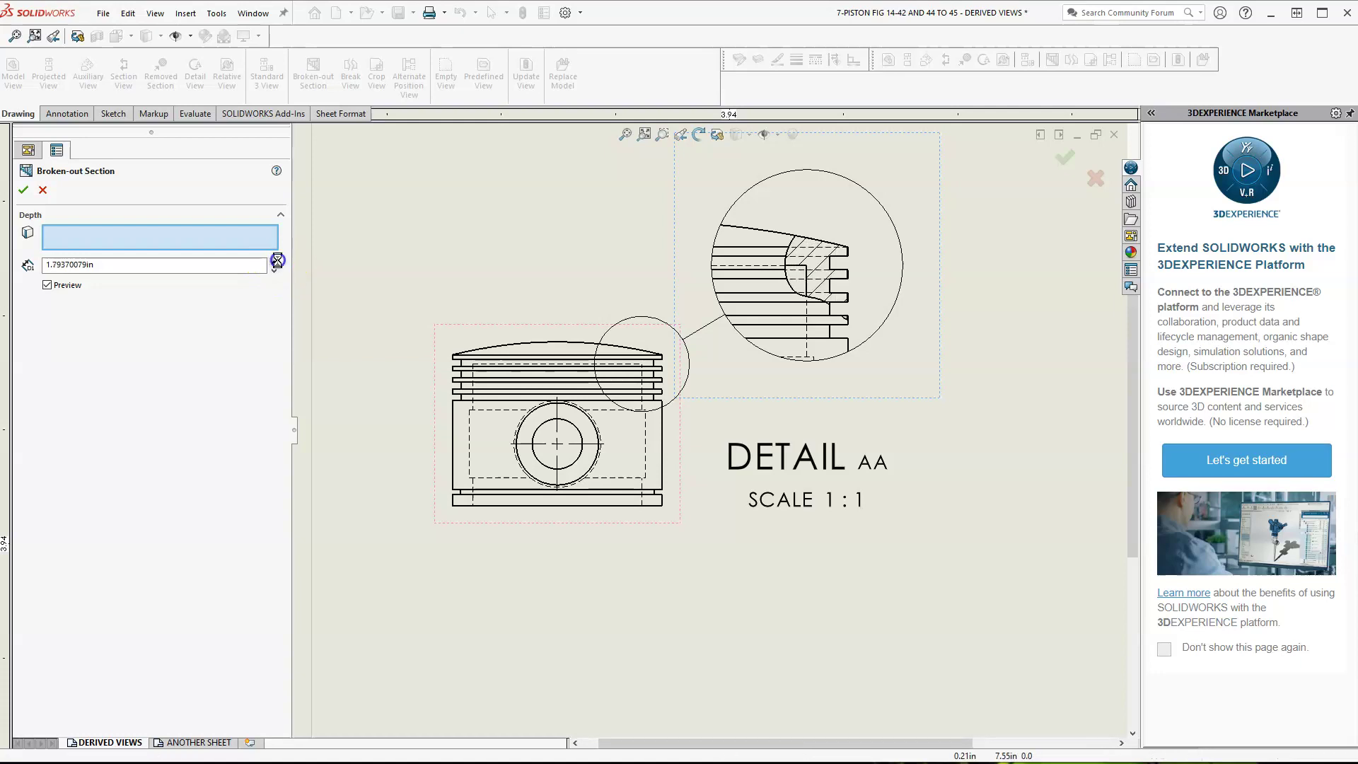
{"action": "left_click", "coordinate": [274, 261]}
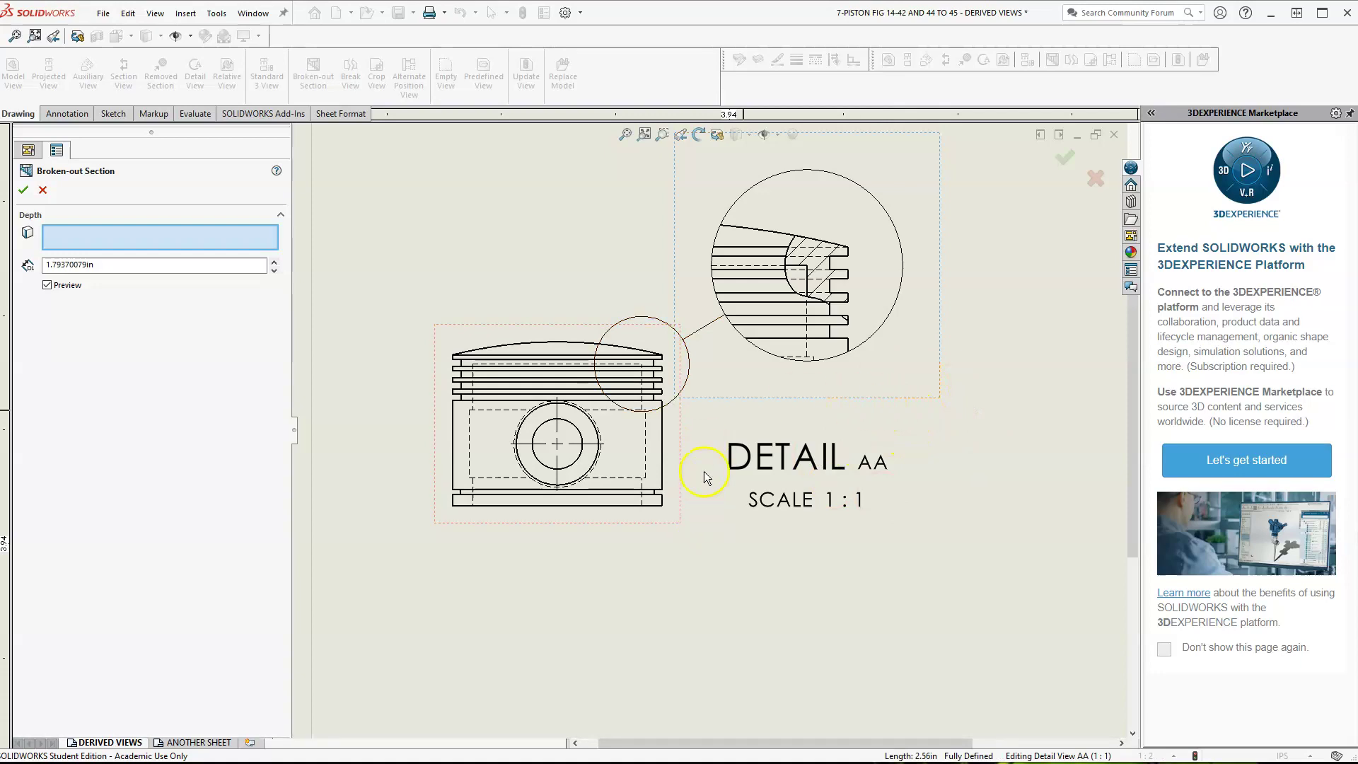
{"action": "left_click", "coordinate": [24, 190]}
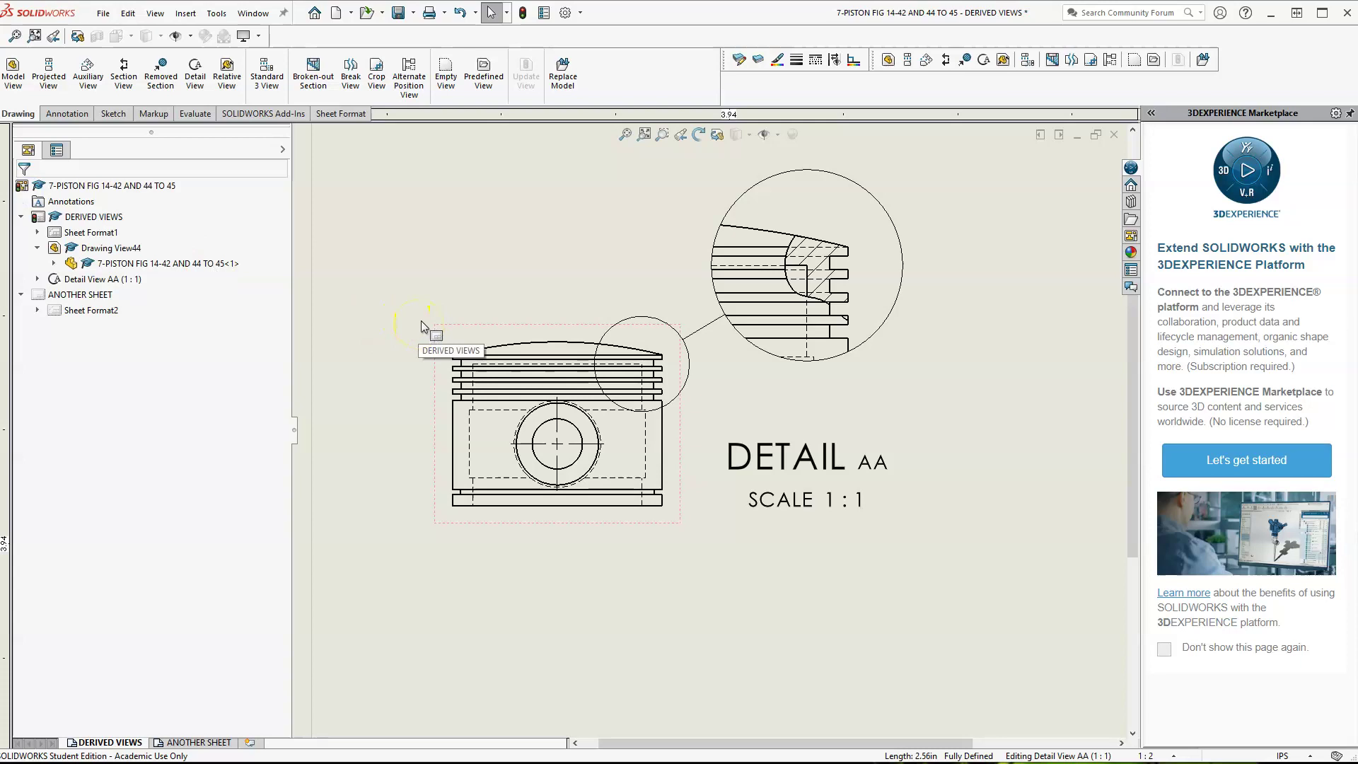
{"action": "left_click", "coordinate": [123, 77]}
{"action": "left_click", "coordinate": [53, 372]}
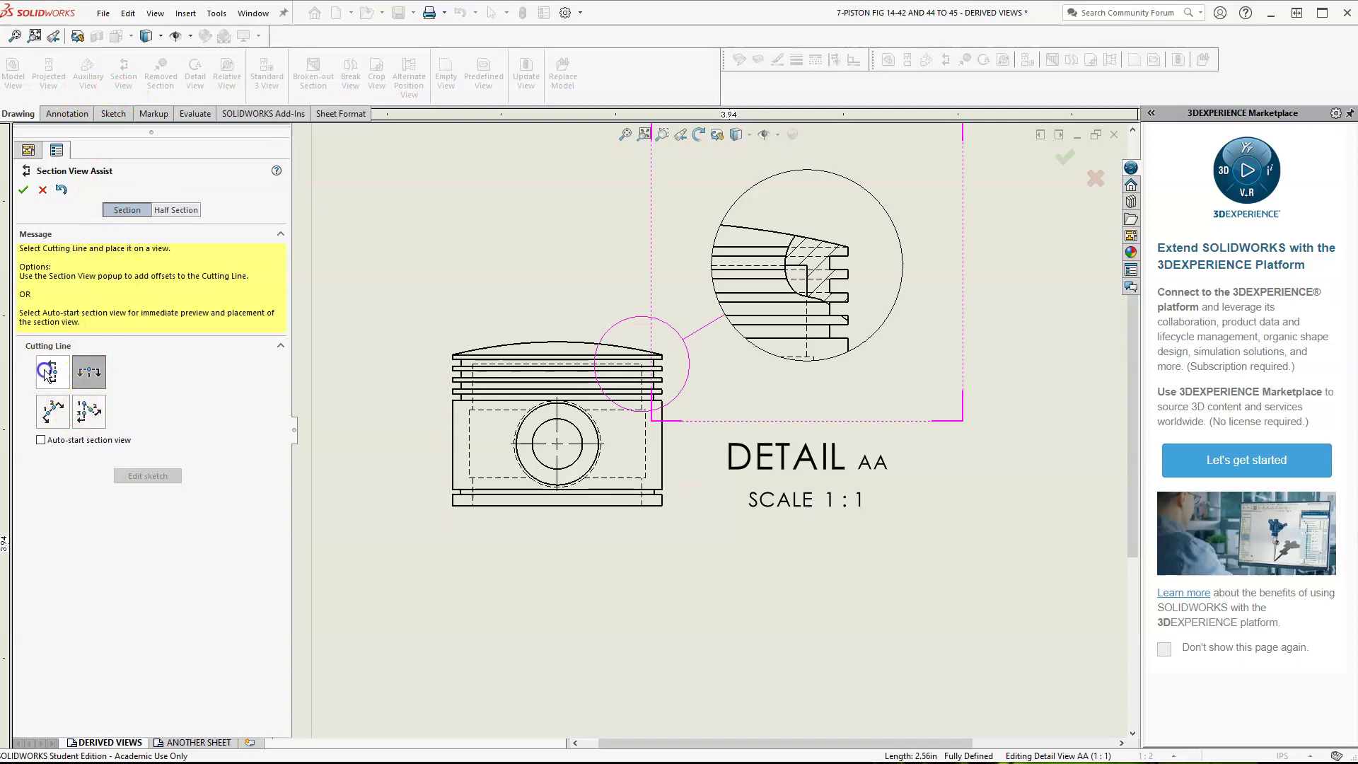
{"action": "left_click", "coordinate": [557, 446]}
{"action": "left_click", "coordinate": [687, 473]}
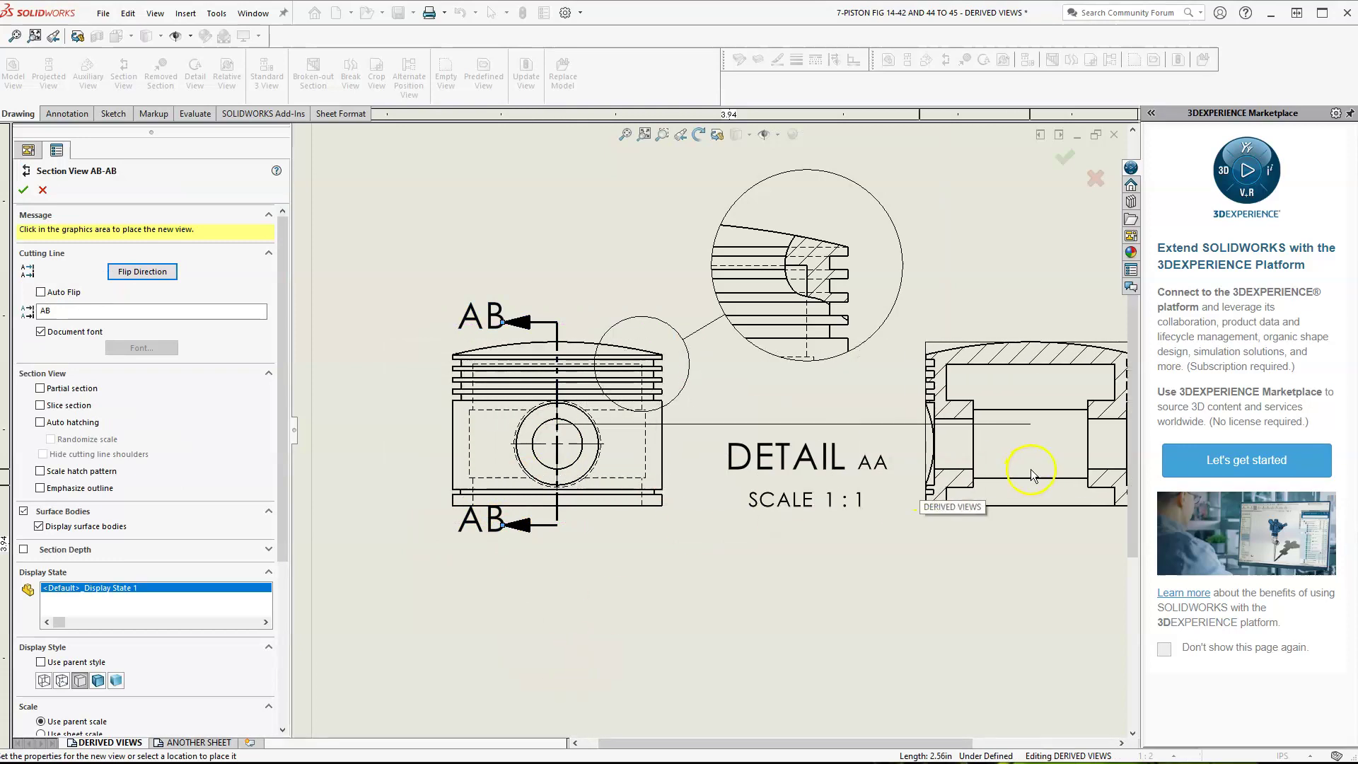
{"action": "left_click", "coordinate": [1028, 470]}
{"action": "key", "text": "f"}
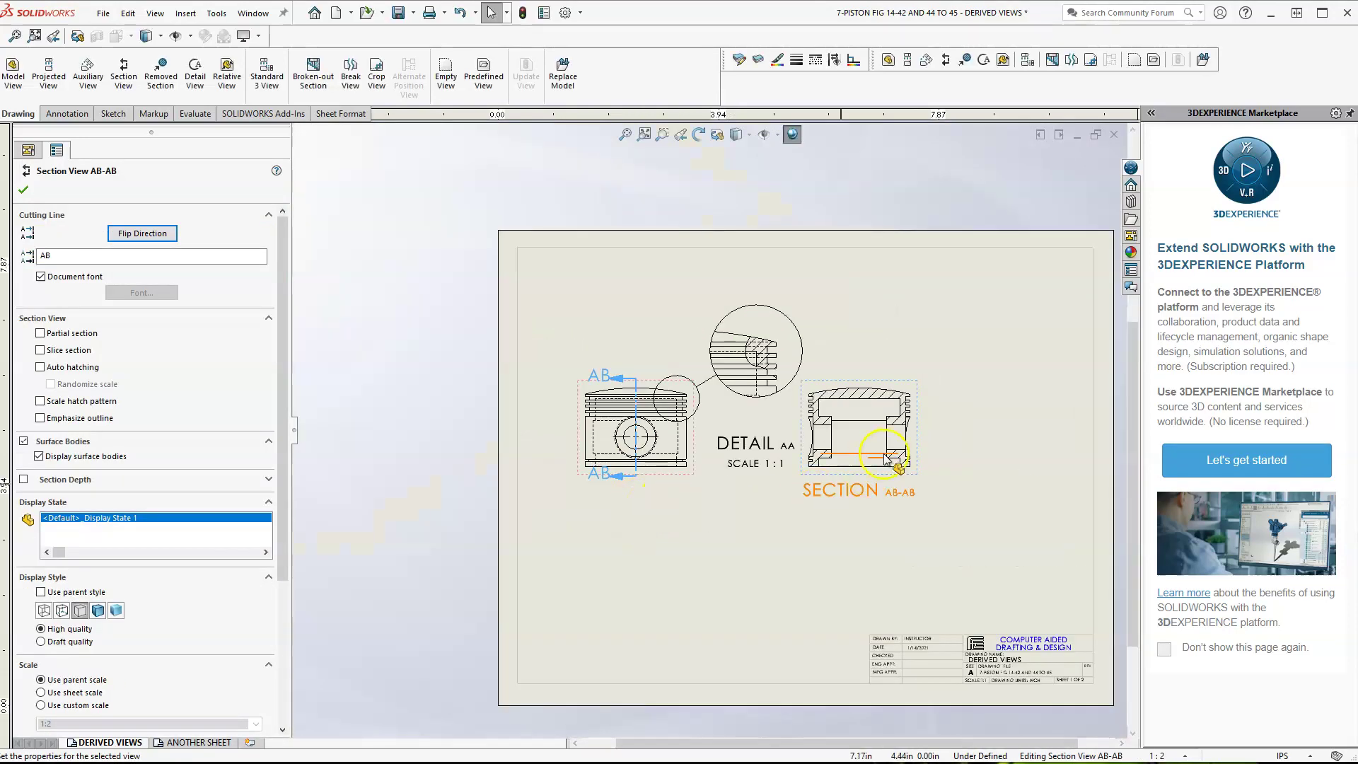
{"action": "scroll", "coordinate": [813, 449], "scroll_direction": "down", "scroll_amount": 4}
{"action": "scroll", "coordinate": [803, 440], "scroll_direction": "down", "scroll_amount": 1}
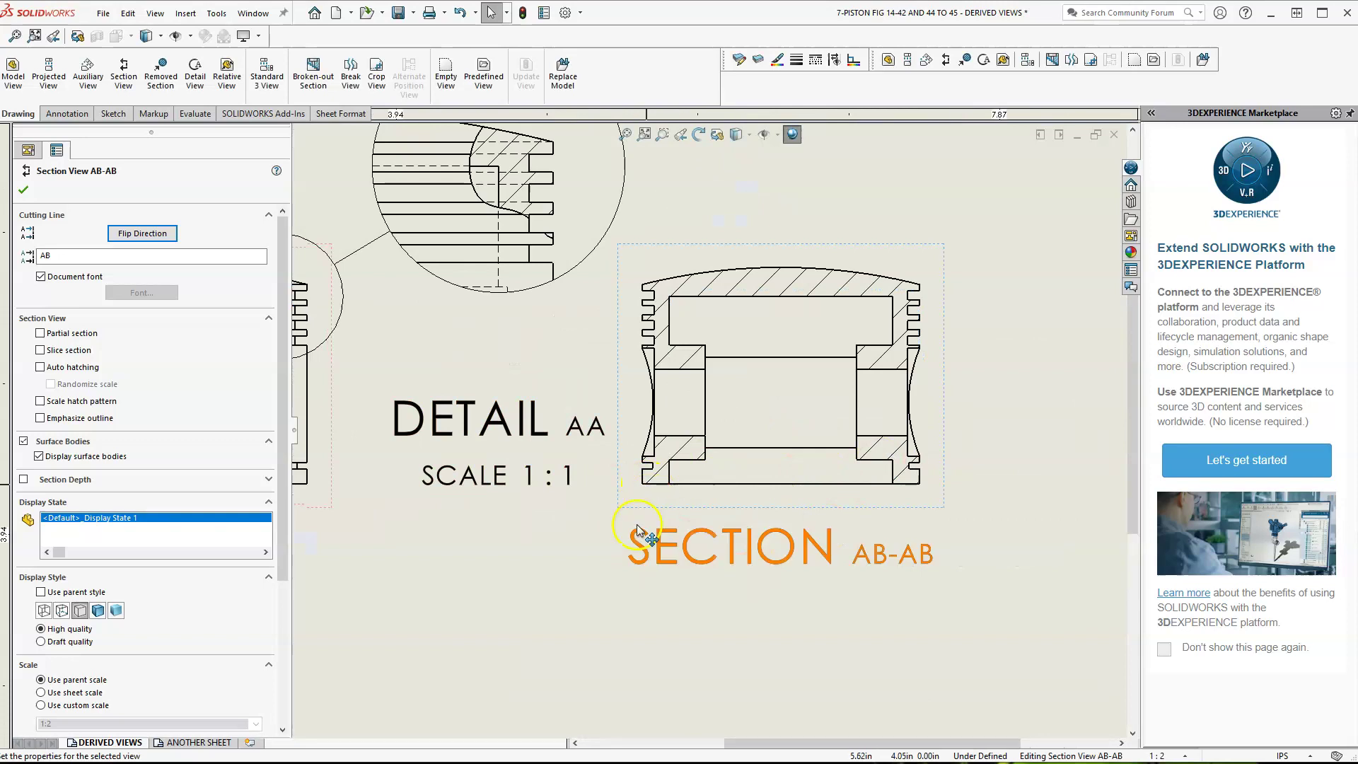
{"action": "left_click", "coordinate": [23, 190]}
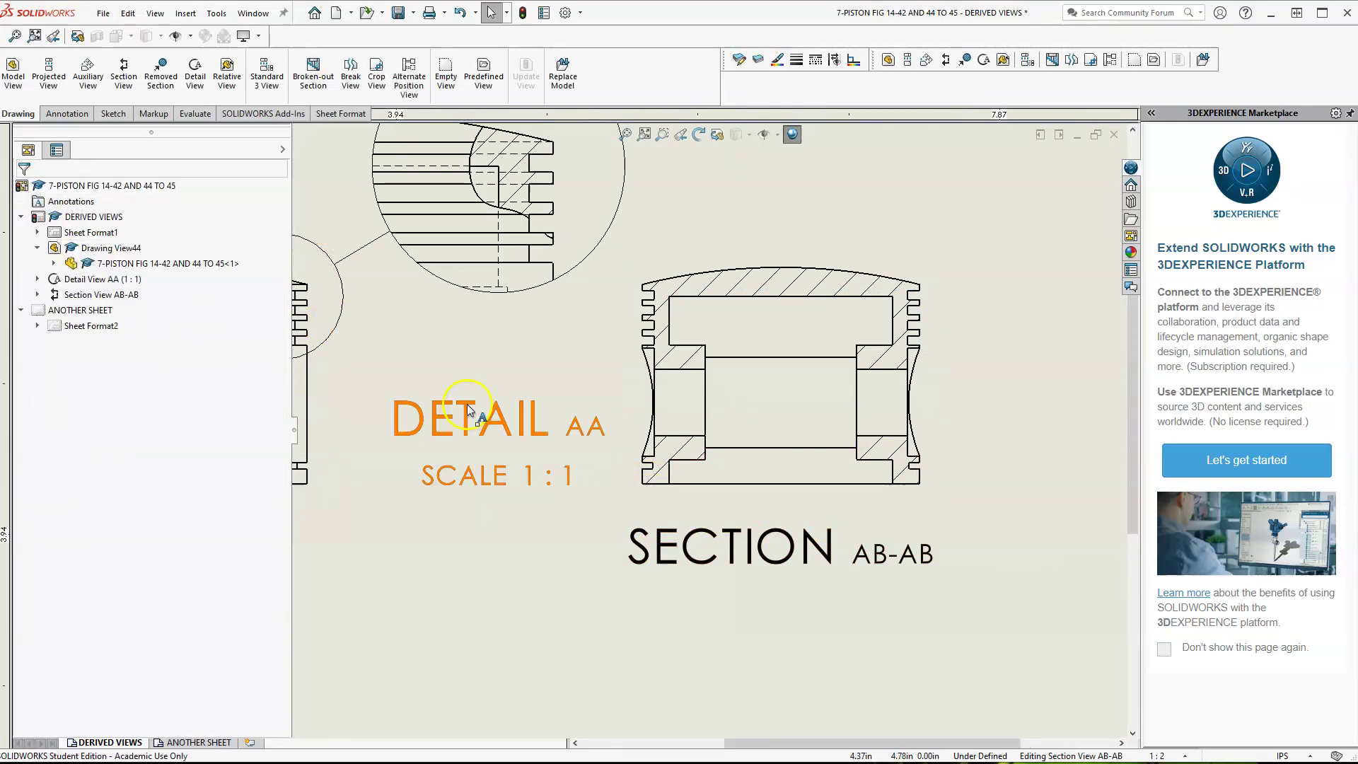
{"action": "left_click", "coordinate": [618, 351]}
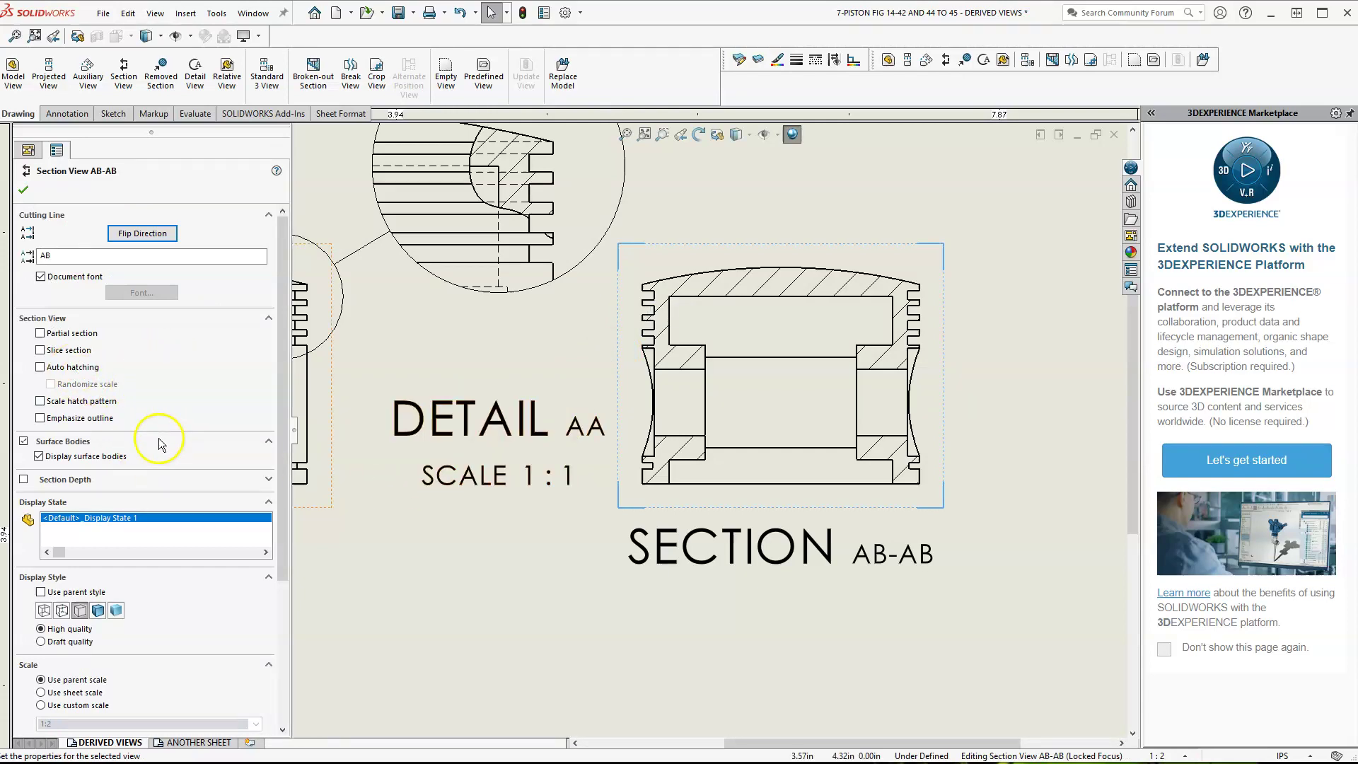
{"action": "left_click", "coordinate": [41, 420]}
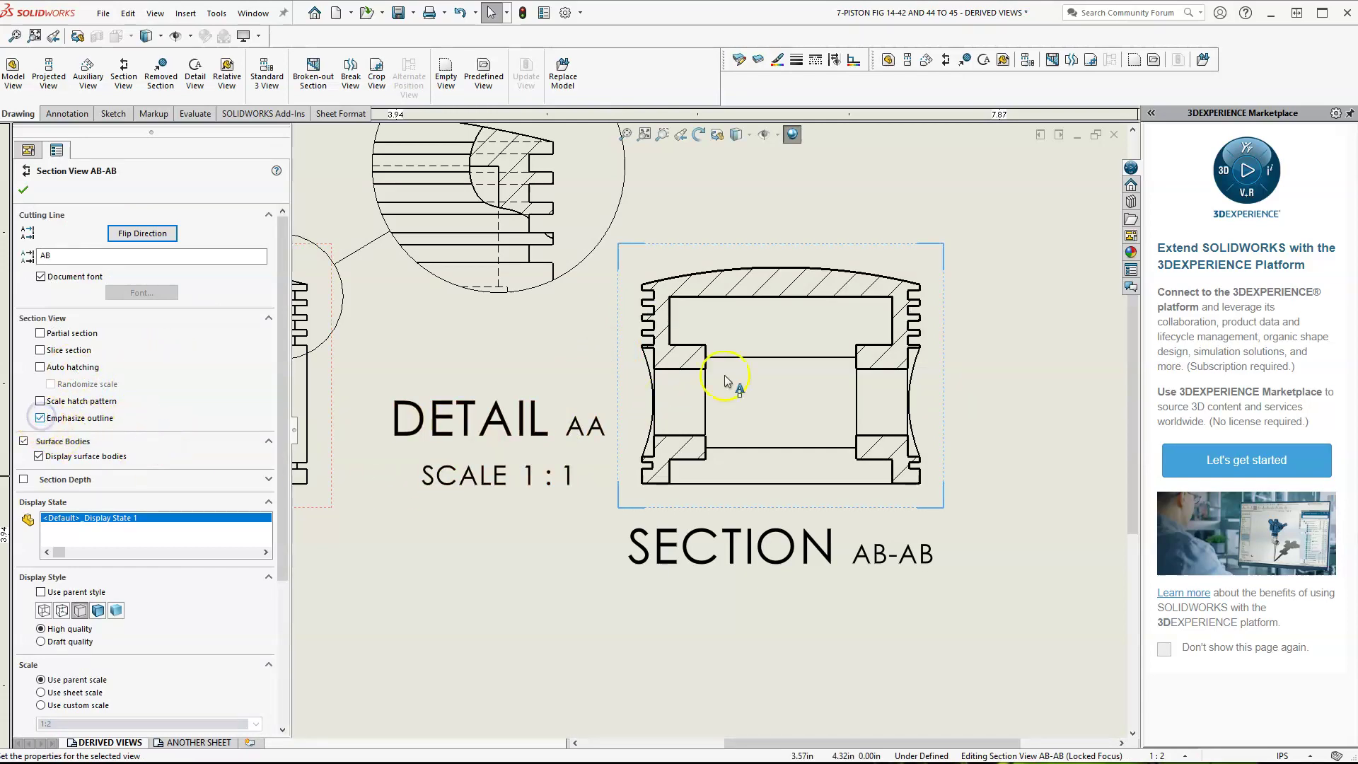
{"action": "left_click", "coordinate": [41, 418]}
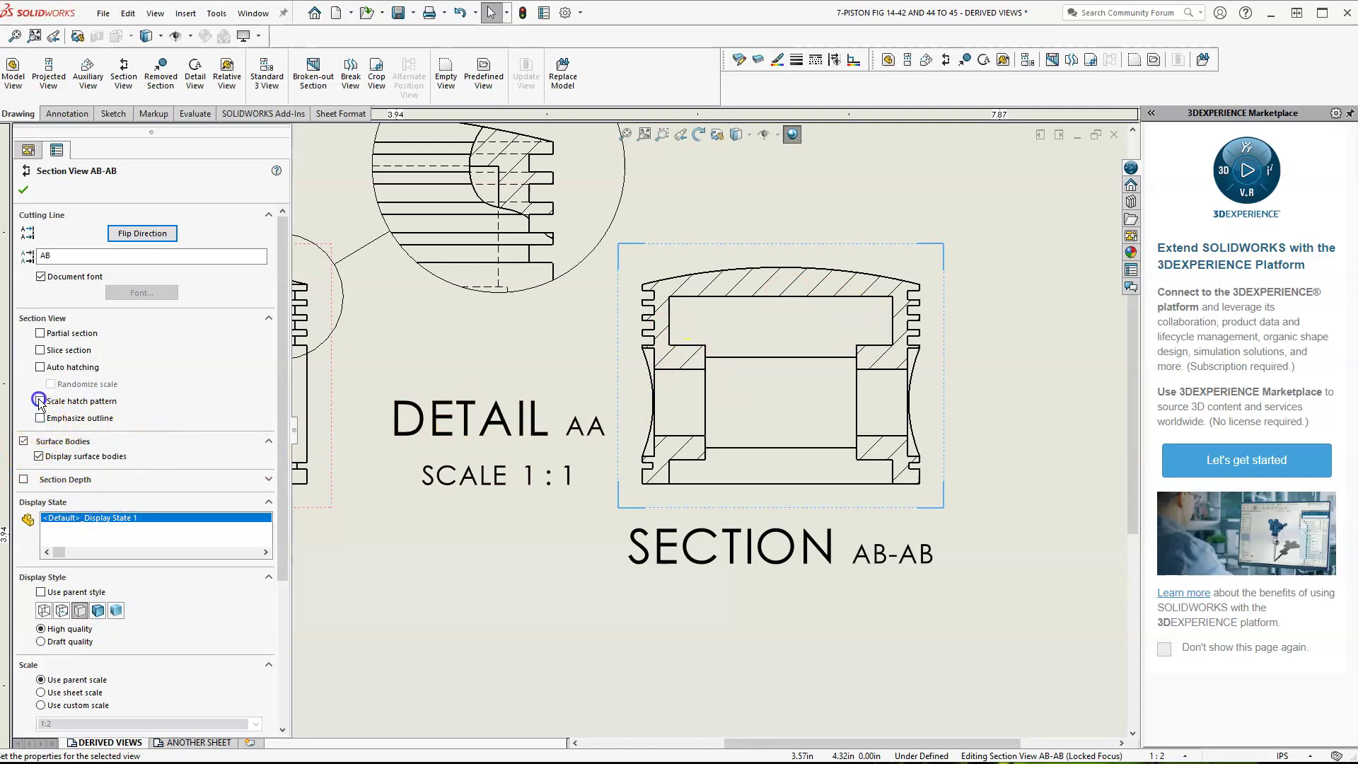
{"action": "left_click", "coordinate": [40, 402]}
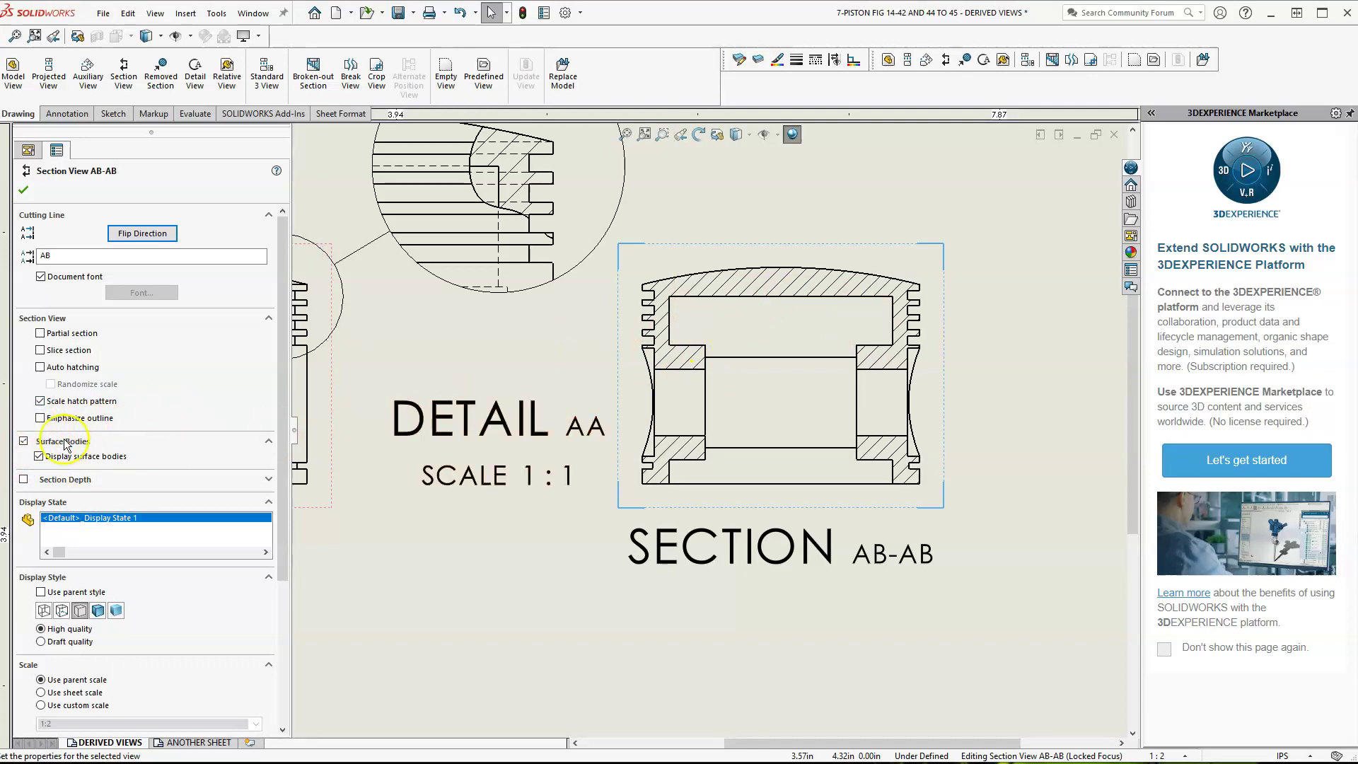
{"action": "left_click", "coordinate": [43, 401]}
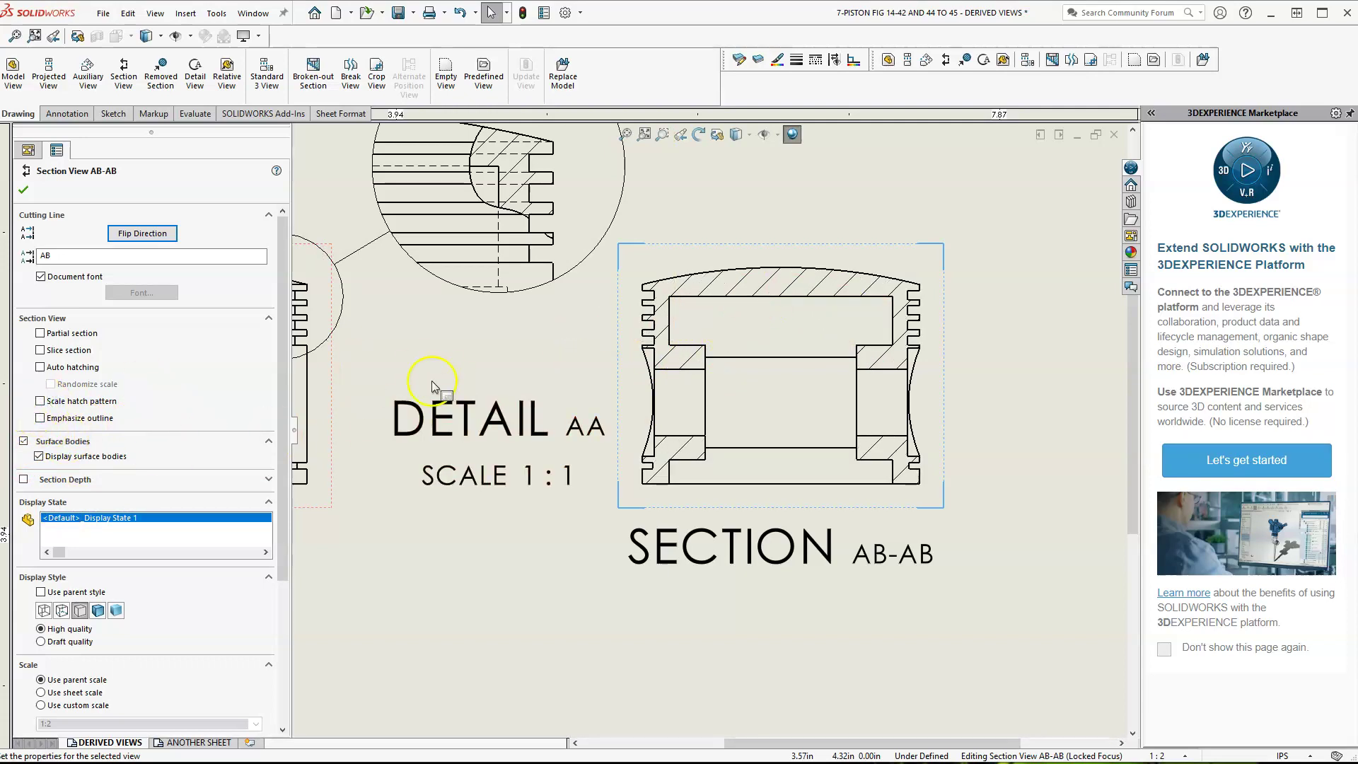
- Reopen detail view AA's properties and confirm them unchanged
{"action": "left_click", "coordinate": [539, 340]}
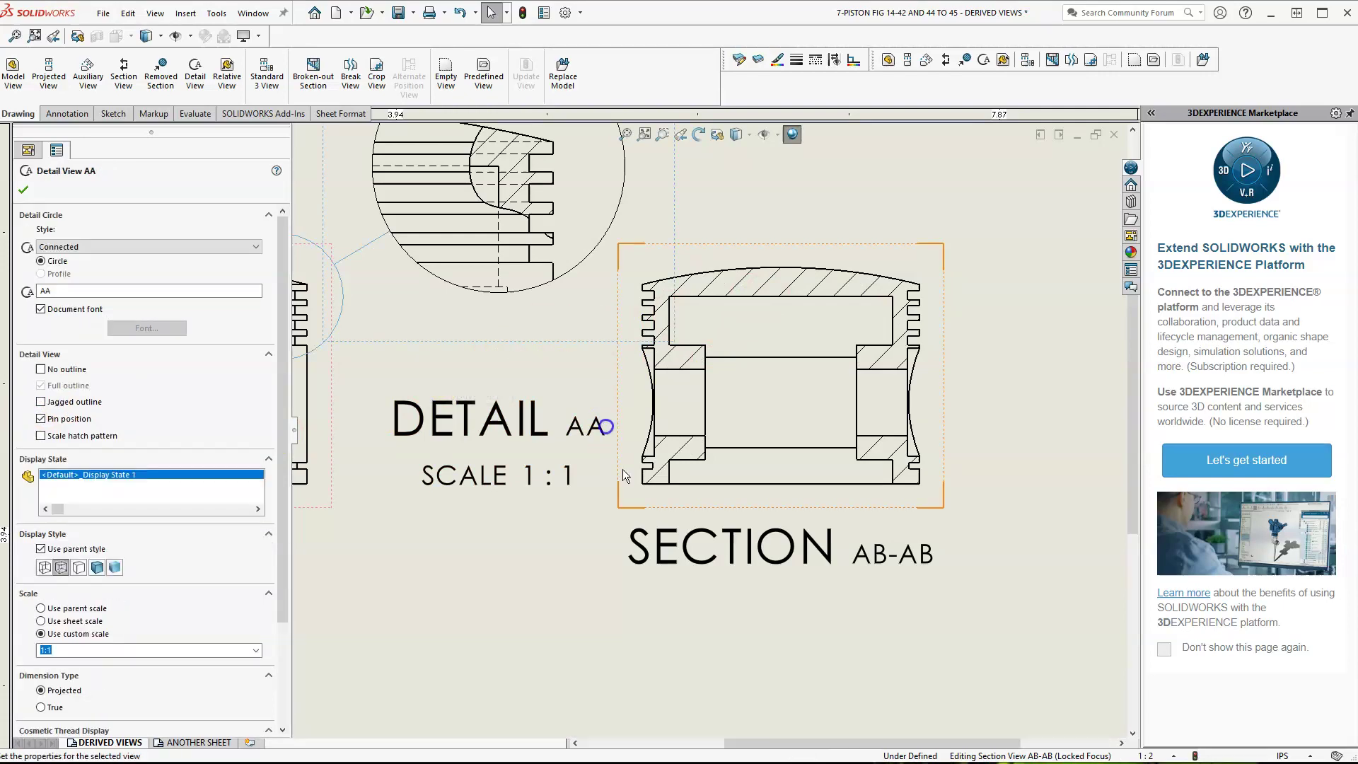
{"action": "scroll", "coordinate": [606, 424], "scroll_direction": "down", "scroll_amount": 2}
{"action": "scroll", "coordinate": [697, 455], "scroll_direction": "up", "scroll_amount": 2}
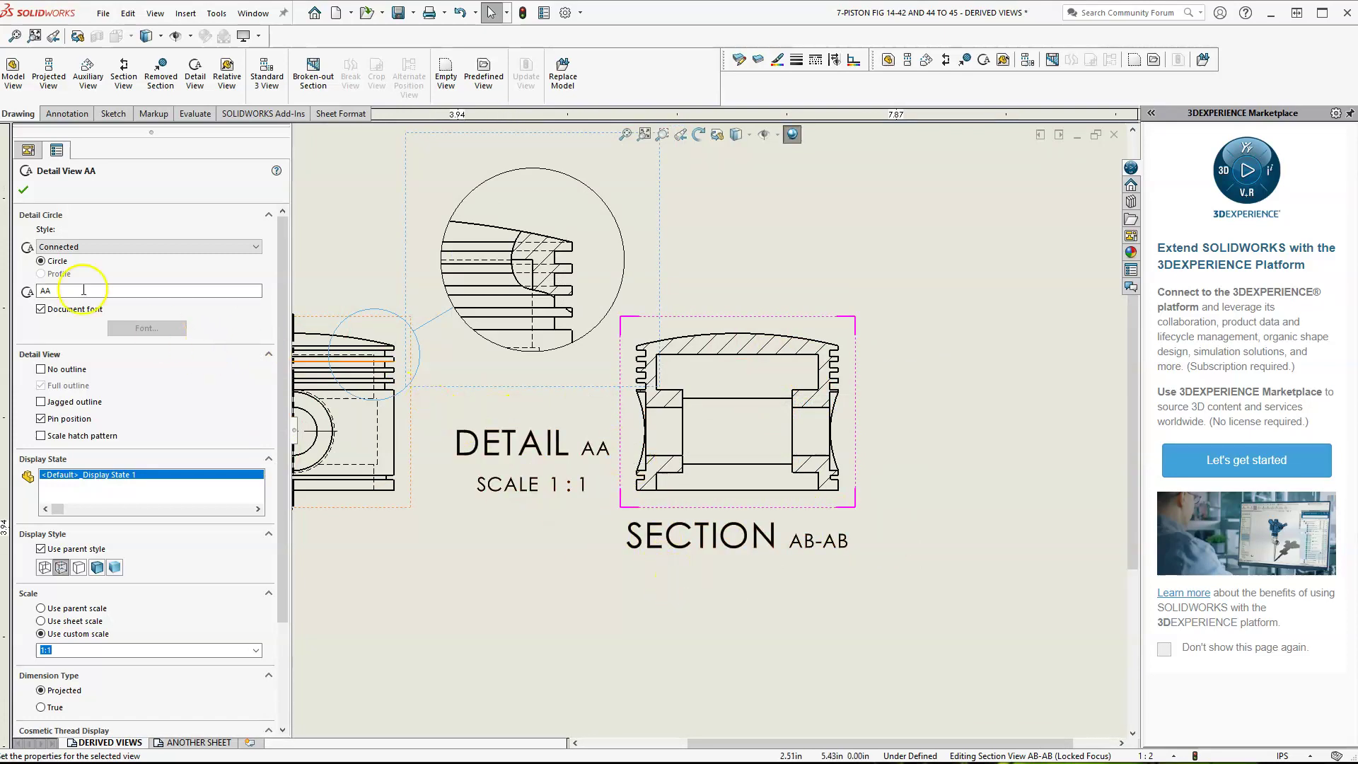
{"action": "left_click", "coordinate": [23, 189]}
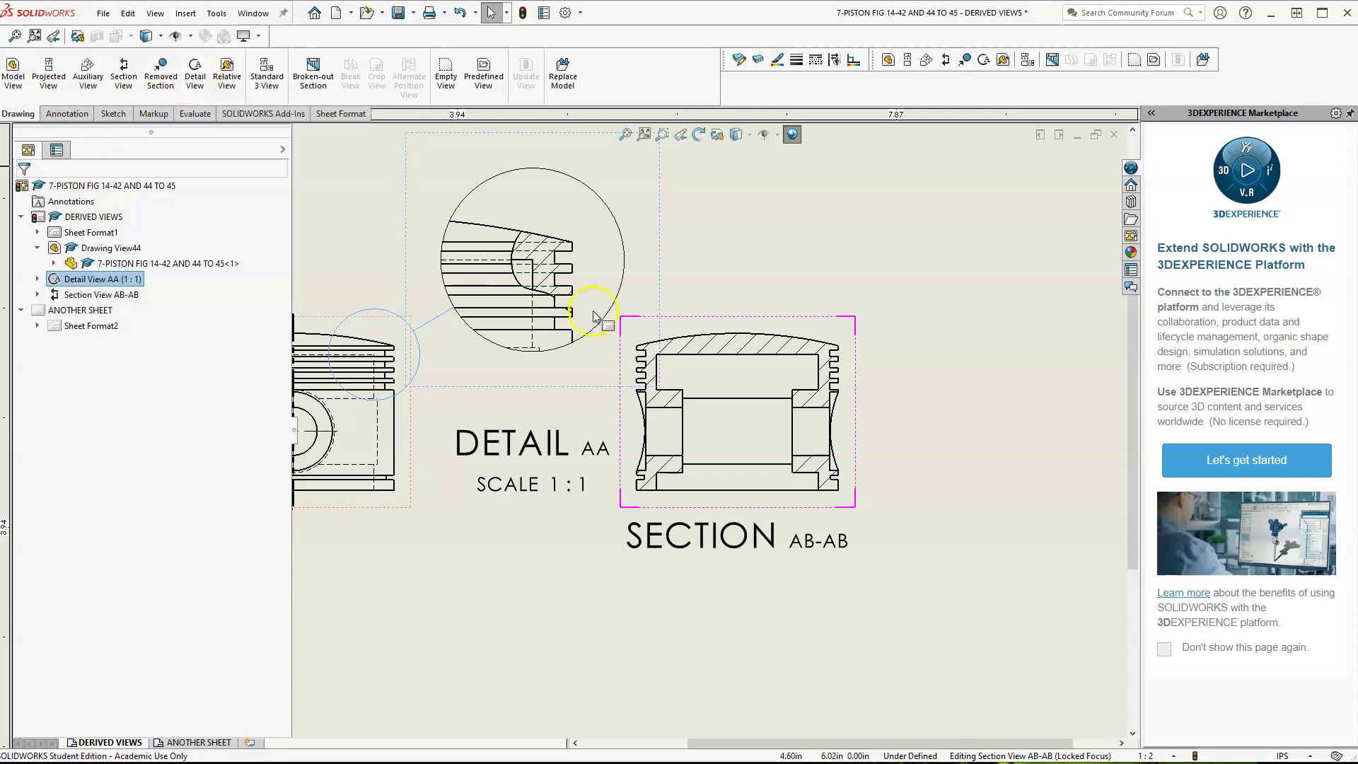
{"action": "scroll", "coordinate": [863, 319], "scroll_direction": "down", "scroll_amount": 2}
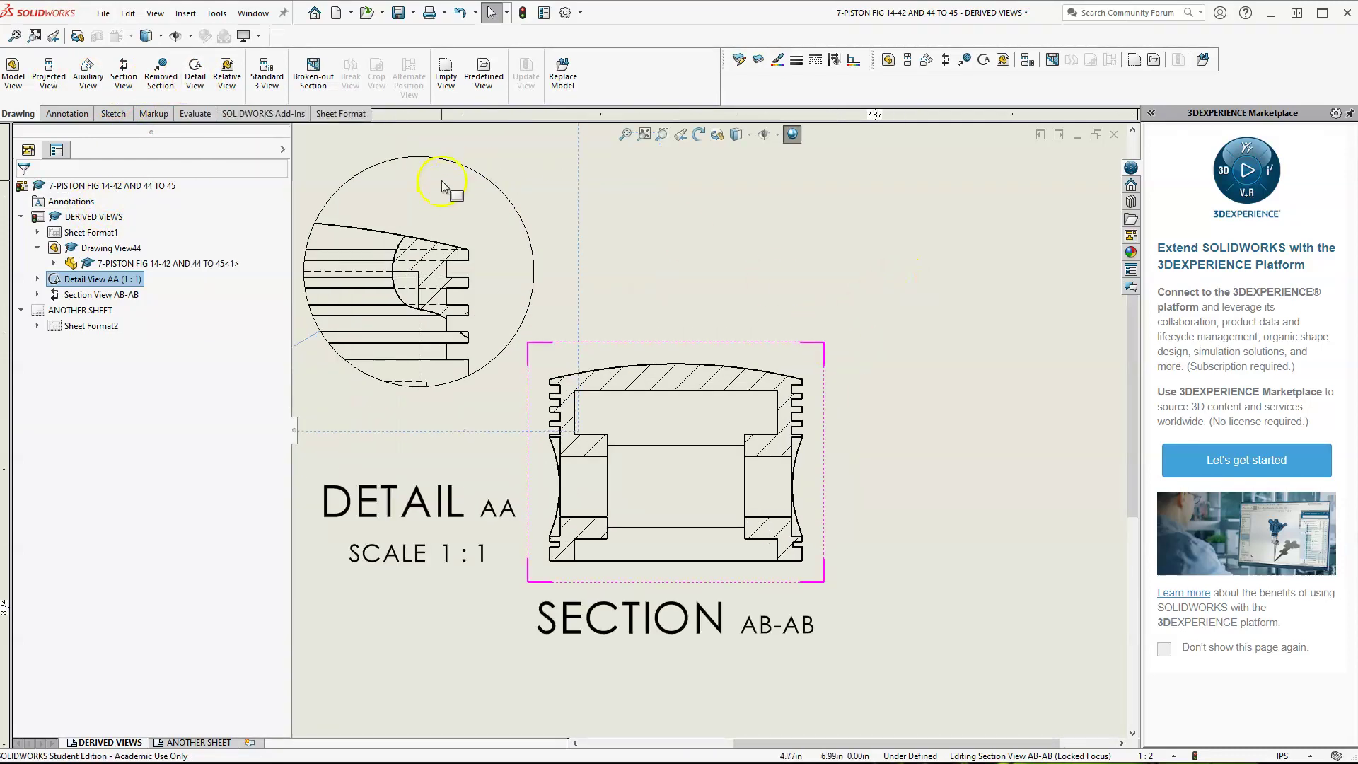
- Sketch a closed five-point spline around section AB-AB's right-hand ring grooves
{"action": "left_click", "coordinate": [109, 114]}
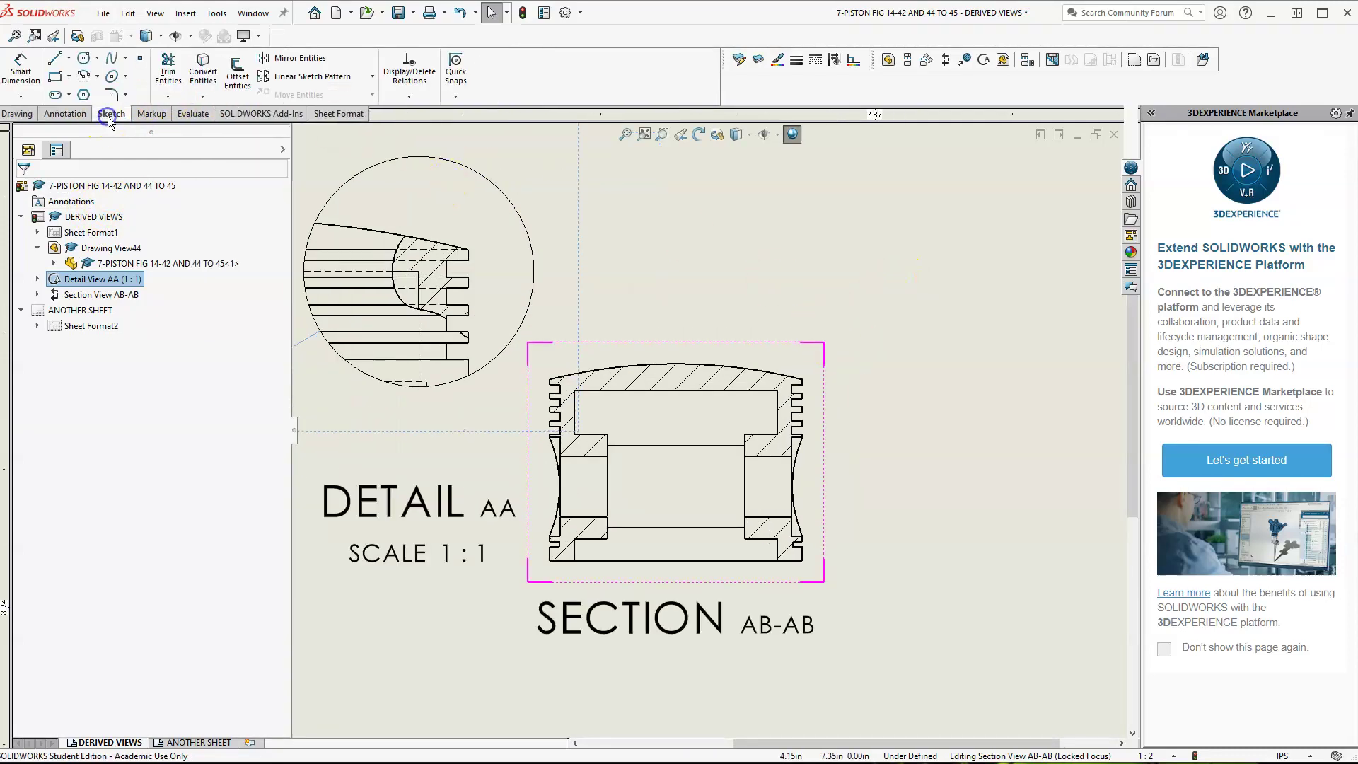
{"action": "left_click", "coordinate": [112, 58]}
{"action": "left_click", "coordinate": [804, 343]}
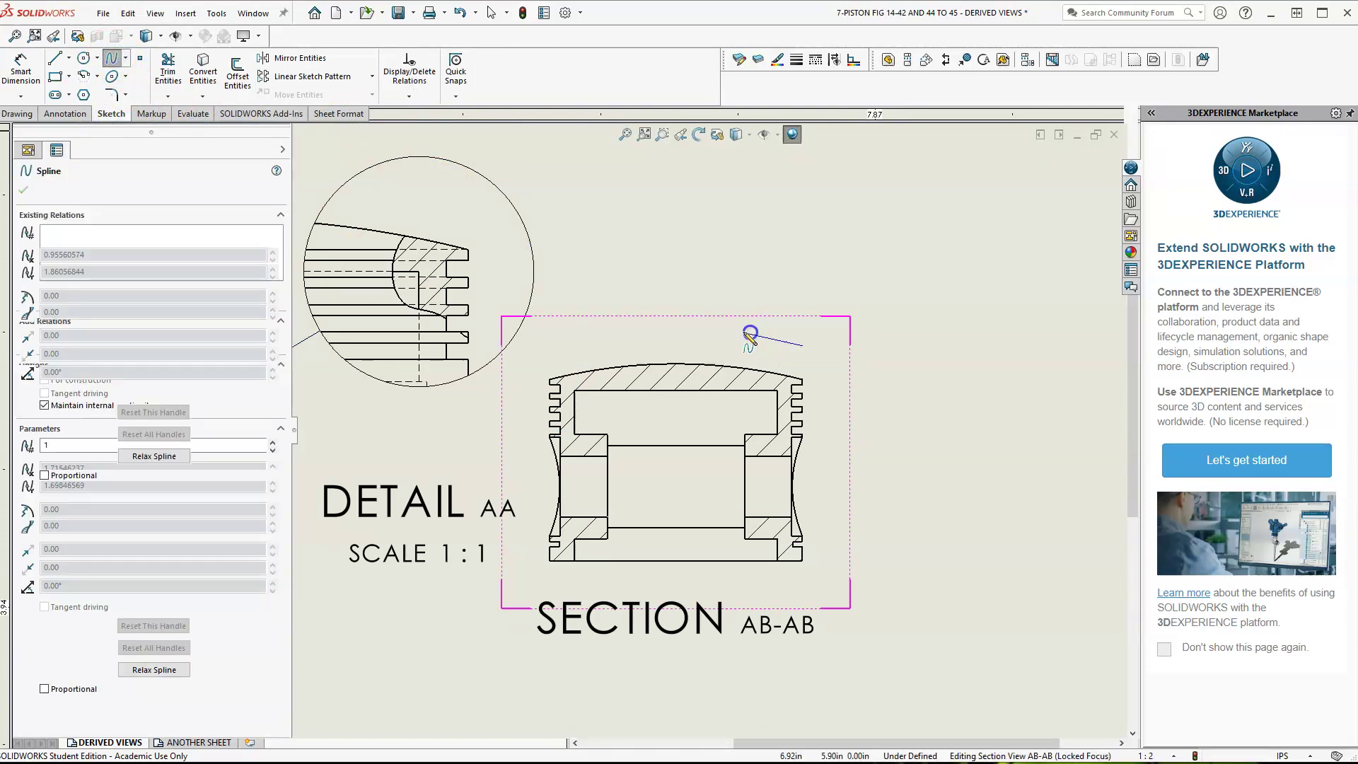
{"action": "left_click", "coordinate": [740, 343]}
{"action": "left_click", "coordinate": [728, 388]}
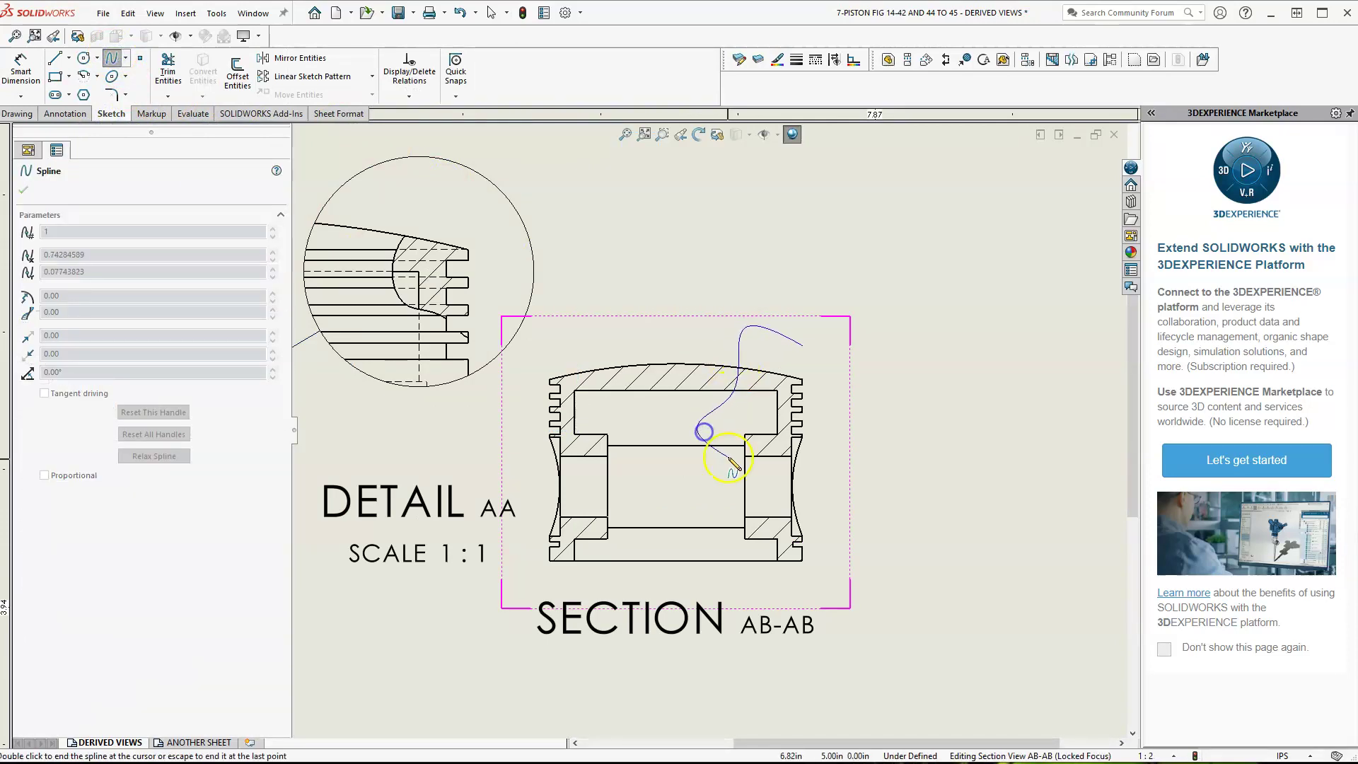
{"action": "left_click", "coordinate": [702, 430]}
{"action": "left_click", "coordinate": [794, 470]}
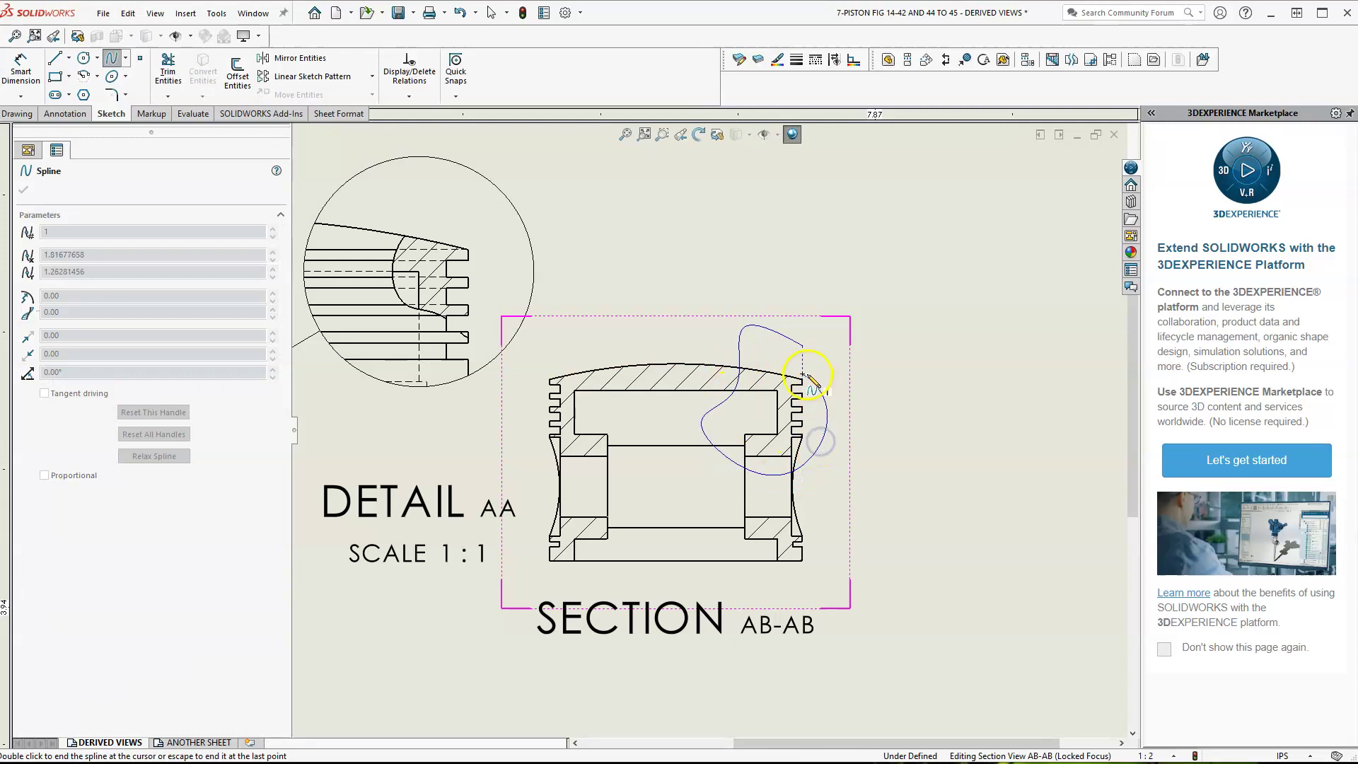
{"action": "left_click", "coordinate": [804, 345]}
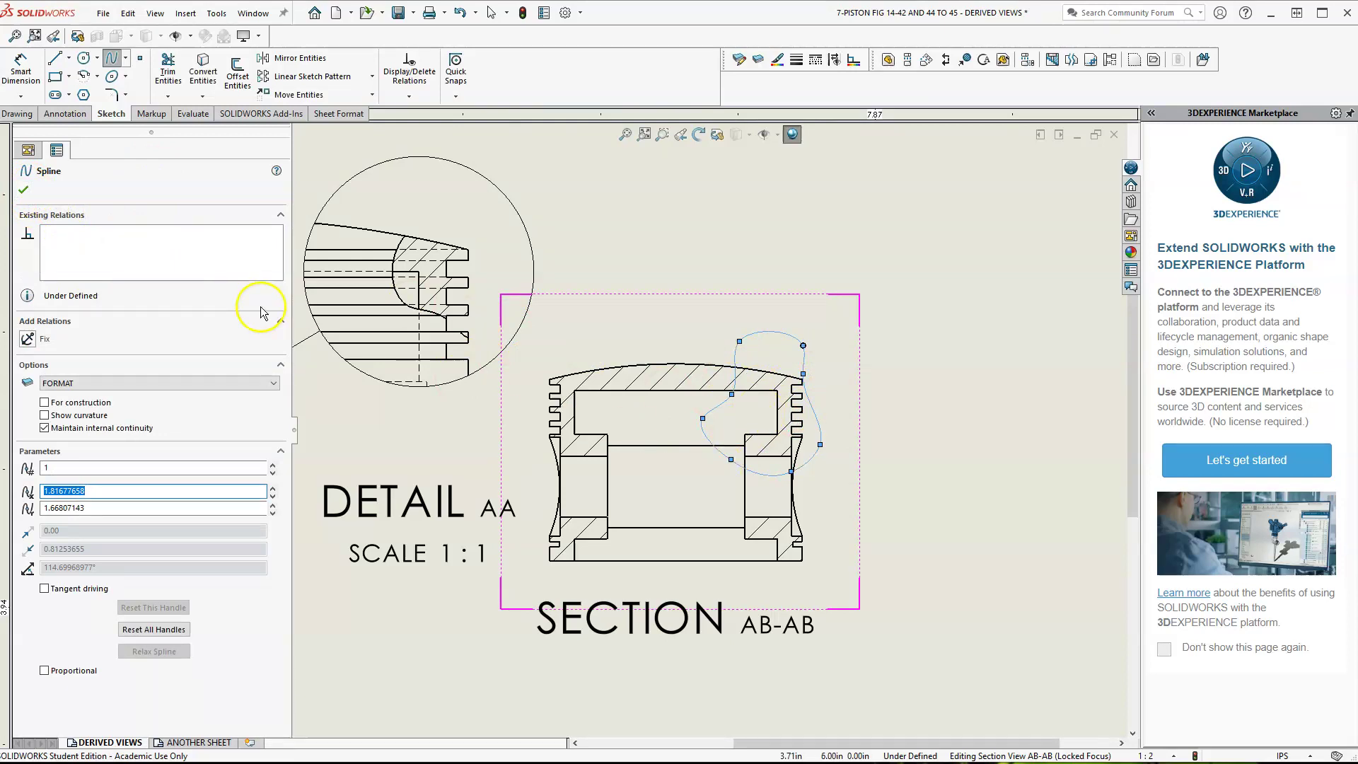
{"action": "left_click", "coordinate": [19, 114]}
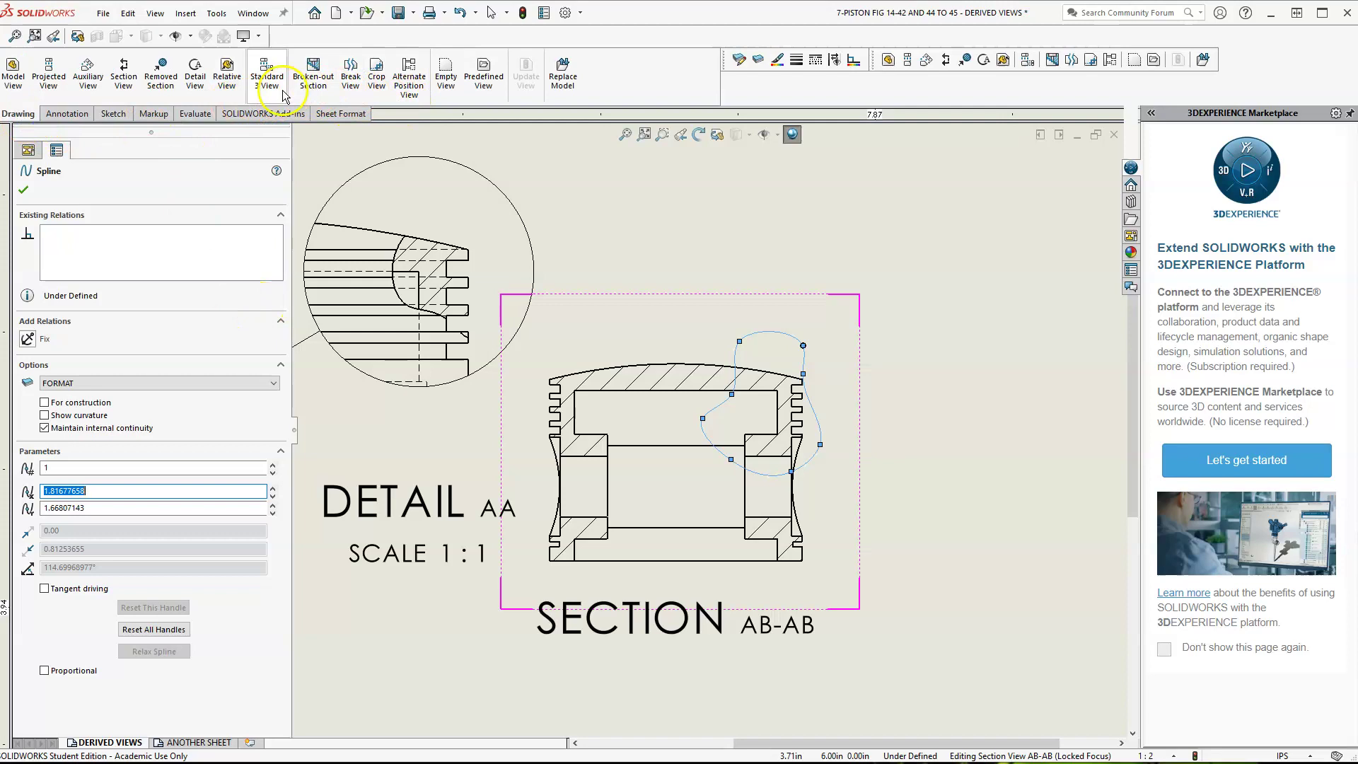
- Start detail view AC on the section, trying the leader and standard label styles
{"action": "left_click", "coordinate": [194, 73]}
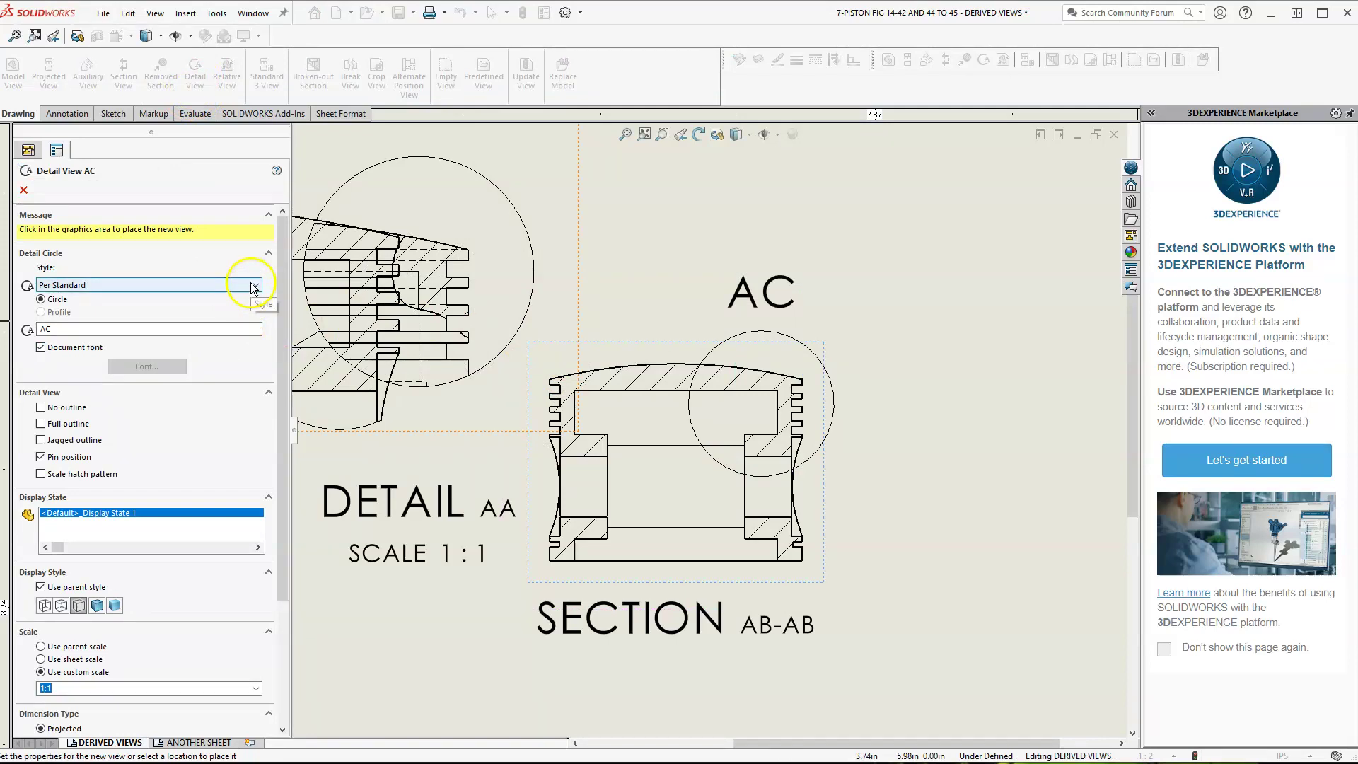
{"action": "left_click", "coordinate": [253, 285]}
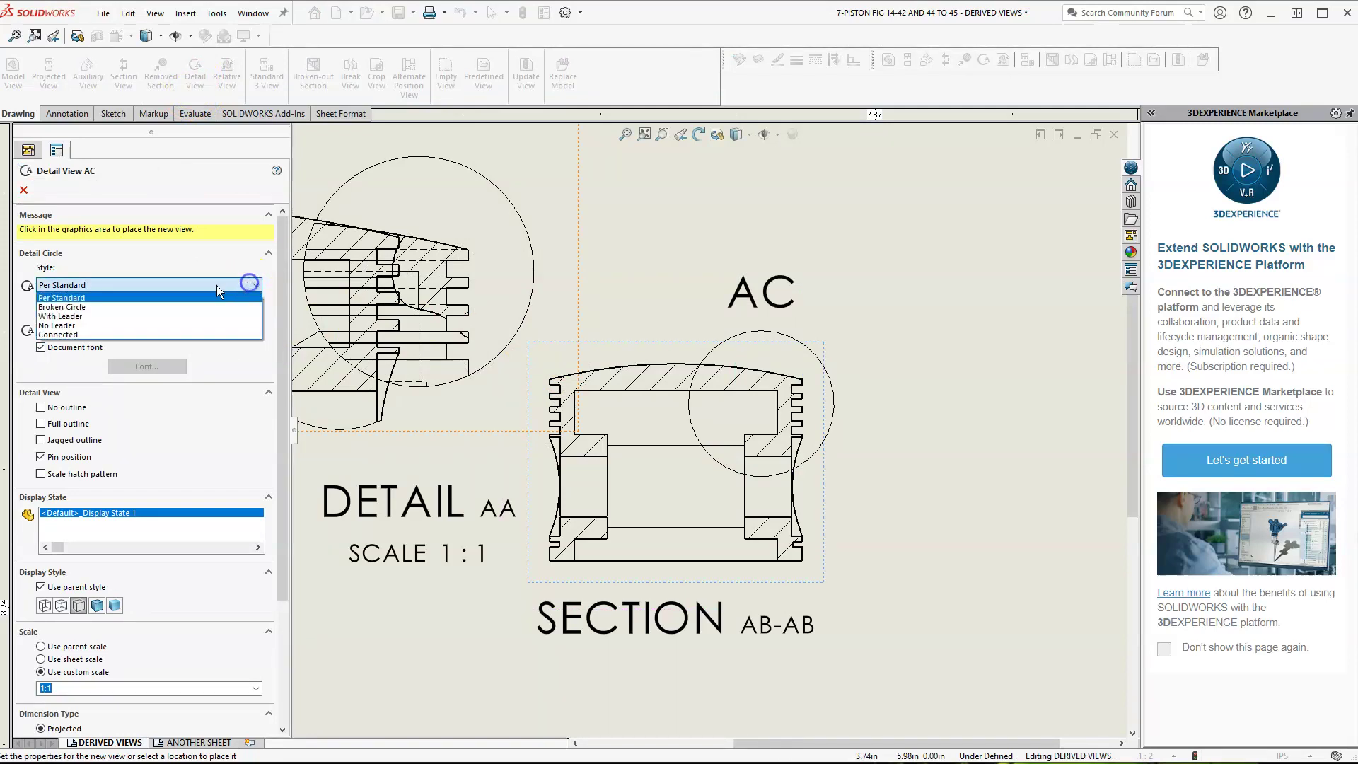
{"action": "left_click", "coordinate": [99, 317]}
{"action": "left_click", "coordinate": [106, 284]}
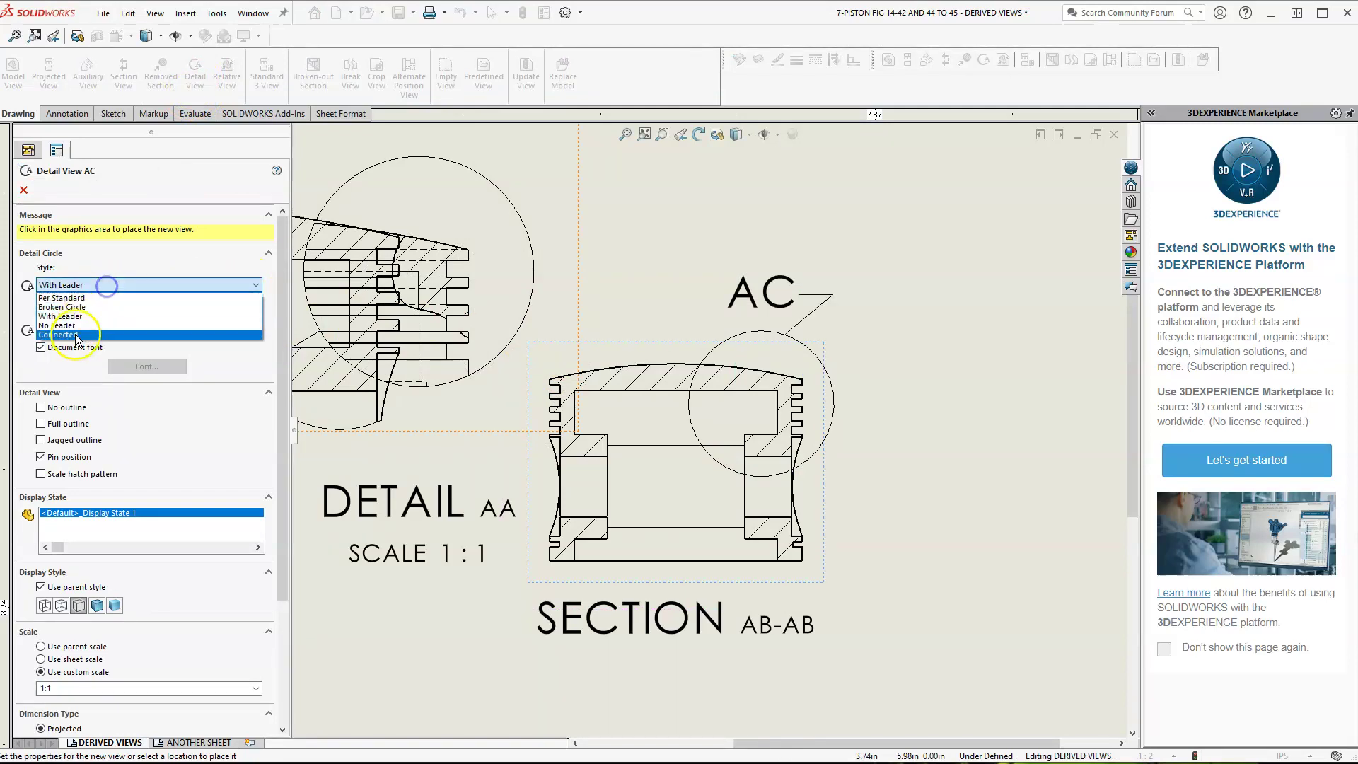
{"action": "left_click", "coordinate": [64, 316]}
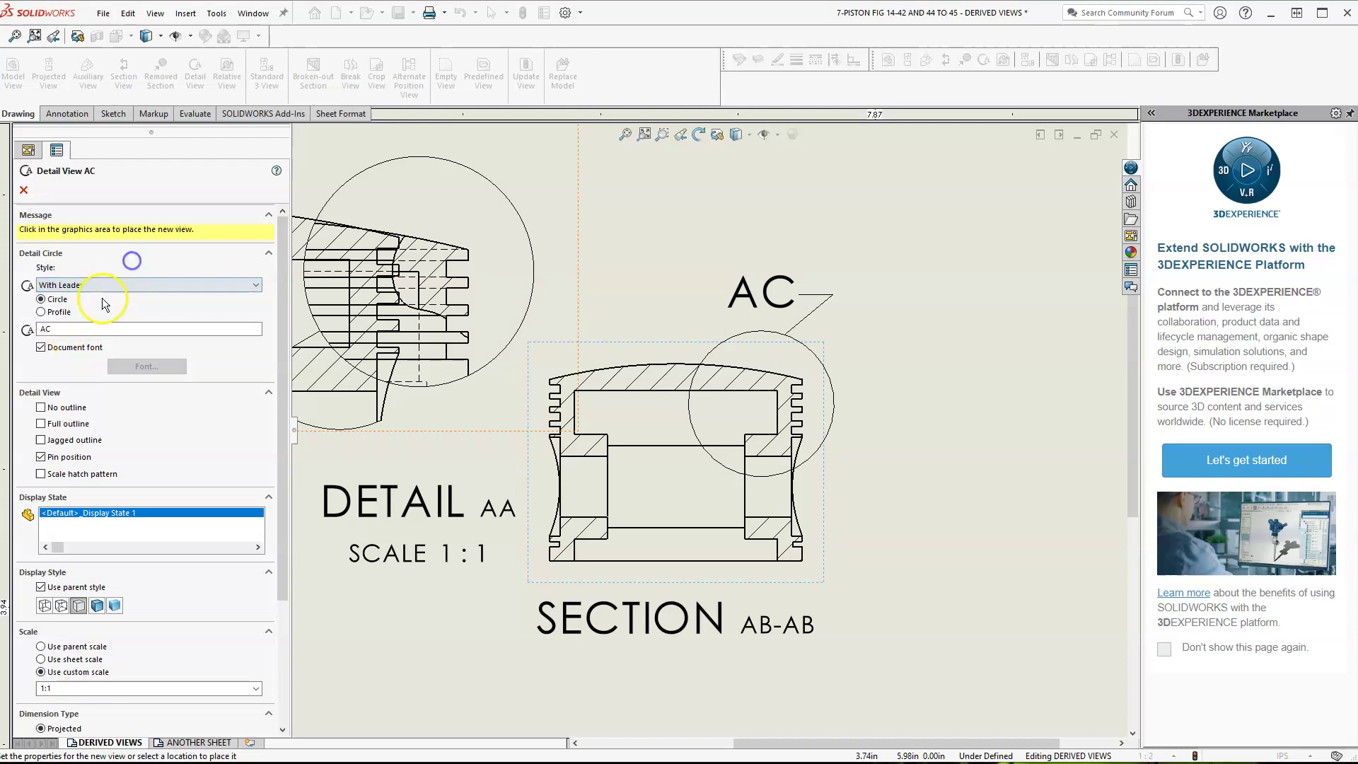
{"action": "left_click", "coordinate": [106, 285]}
{"action": "left_click", "coordinate": [83, 298]}
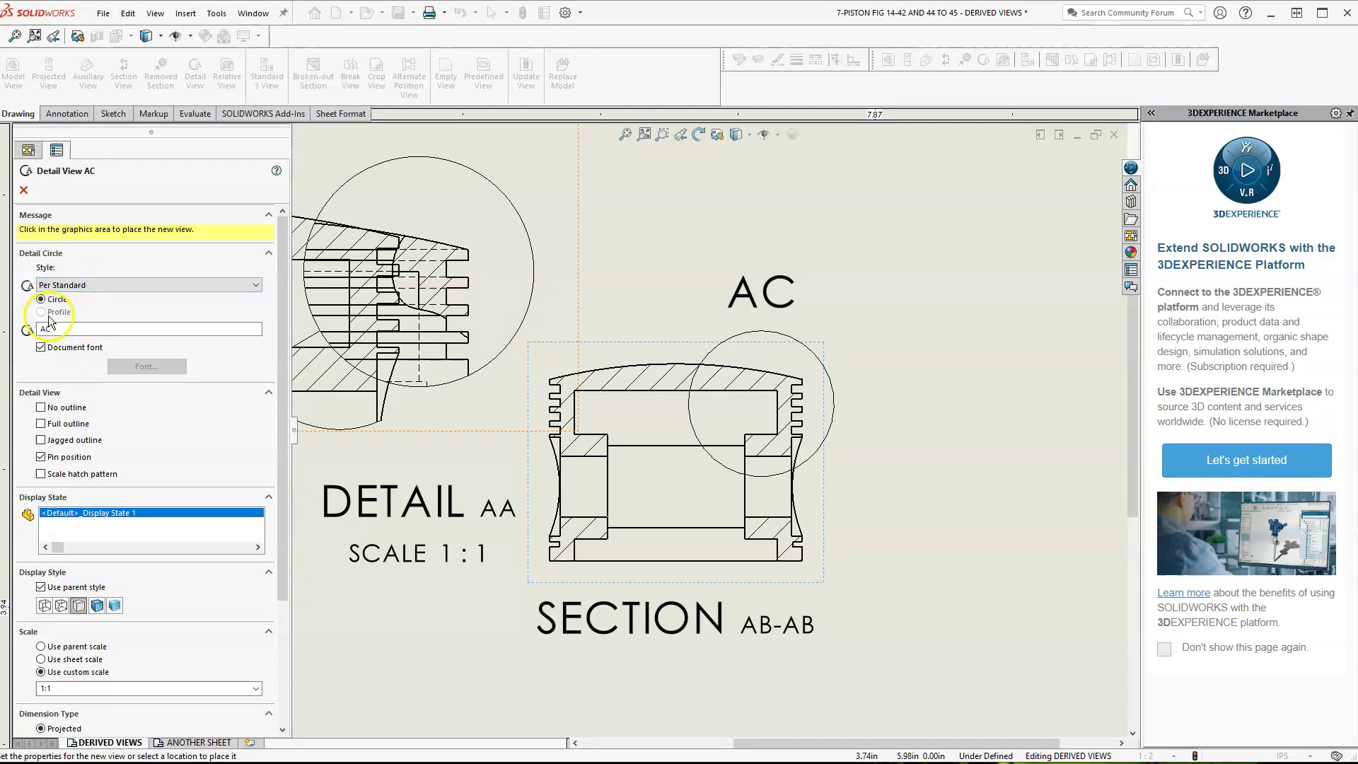
- Make AC a Connected, spline-profile detail and place it right of the section
{"action": "left_click", "coordinate": [108, 285]}
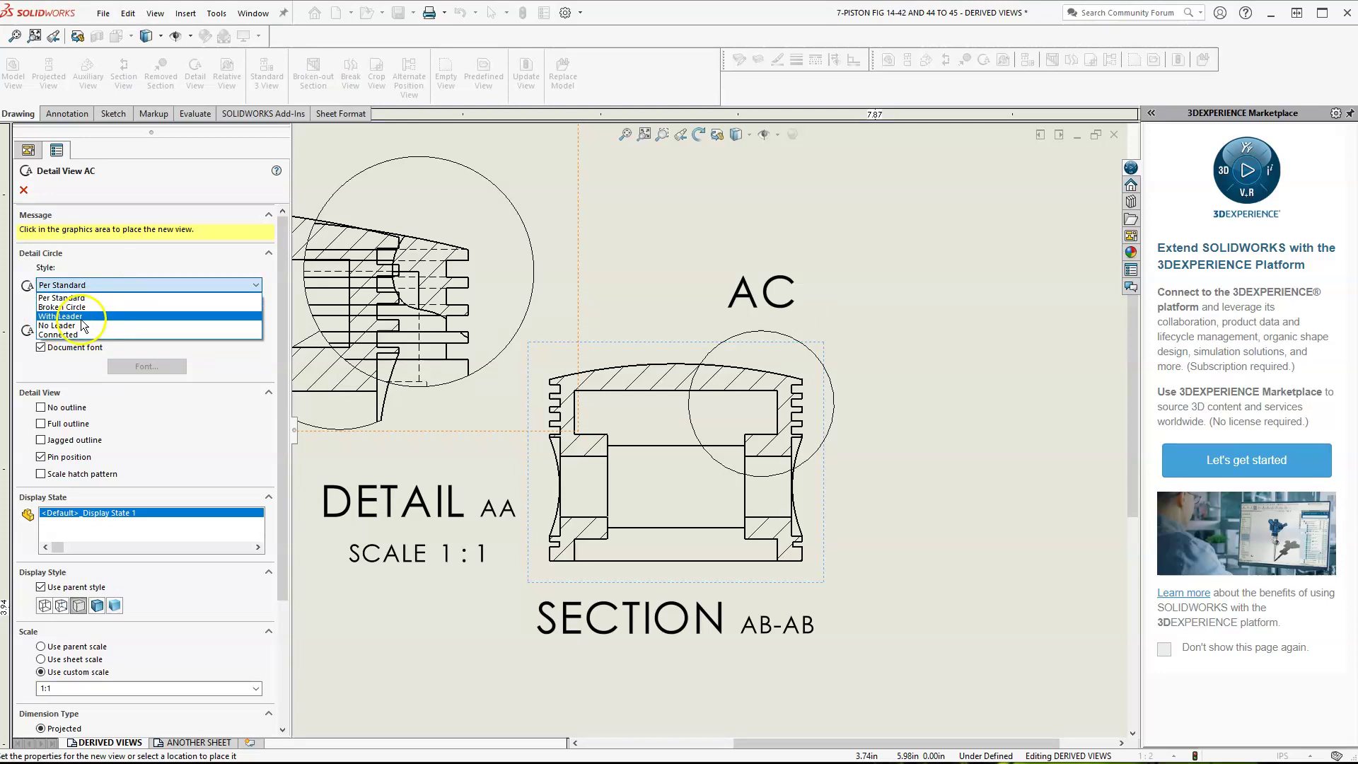
{"action": "left_click", "coordinate": [82, 318]}
{"action": "left_click", "coordinate": [95, 285]}
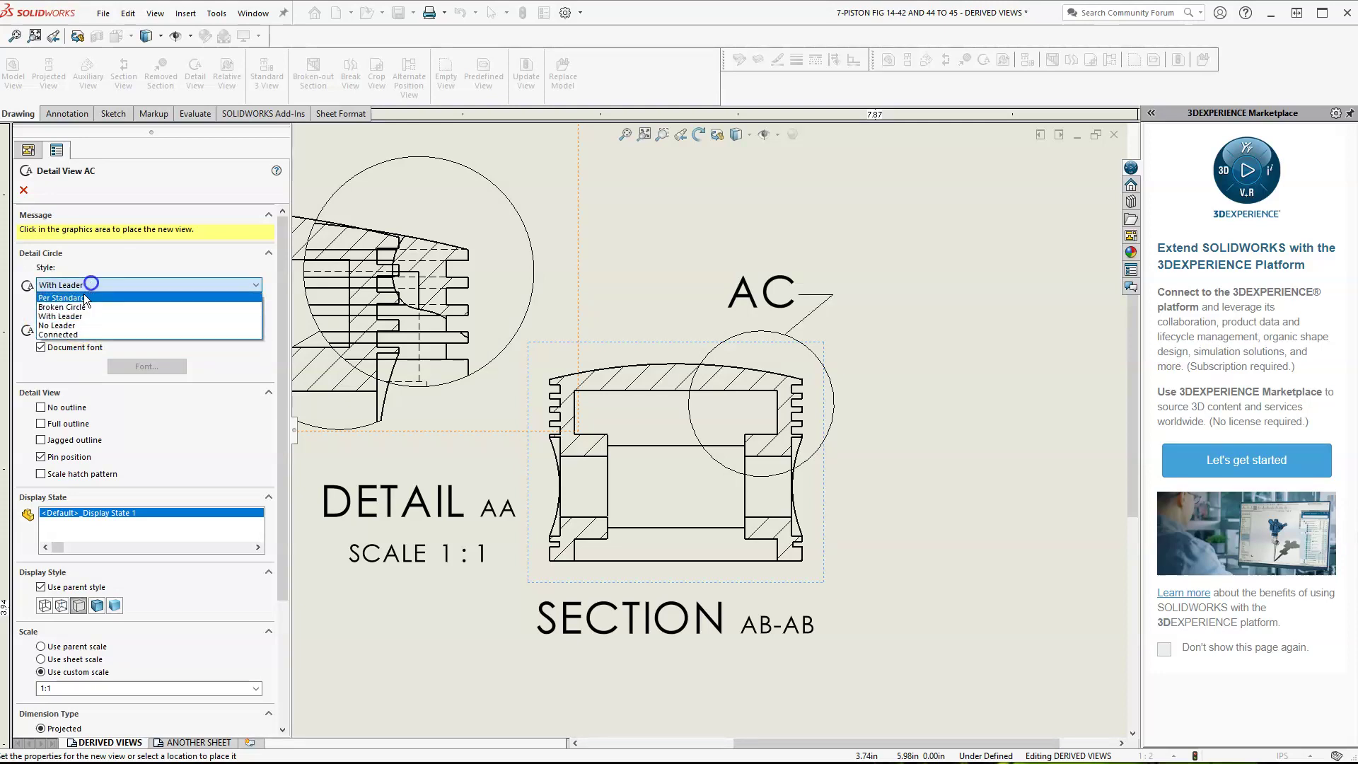
{"action": "left_click", "coordinate": [71, 332]}
{"action": "left_click", "coordinate": [43, 313]}
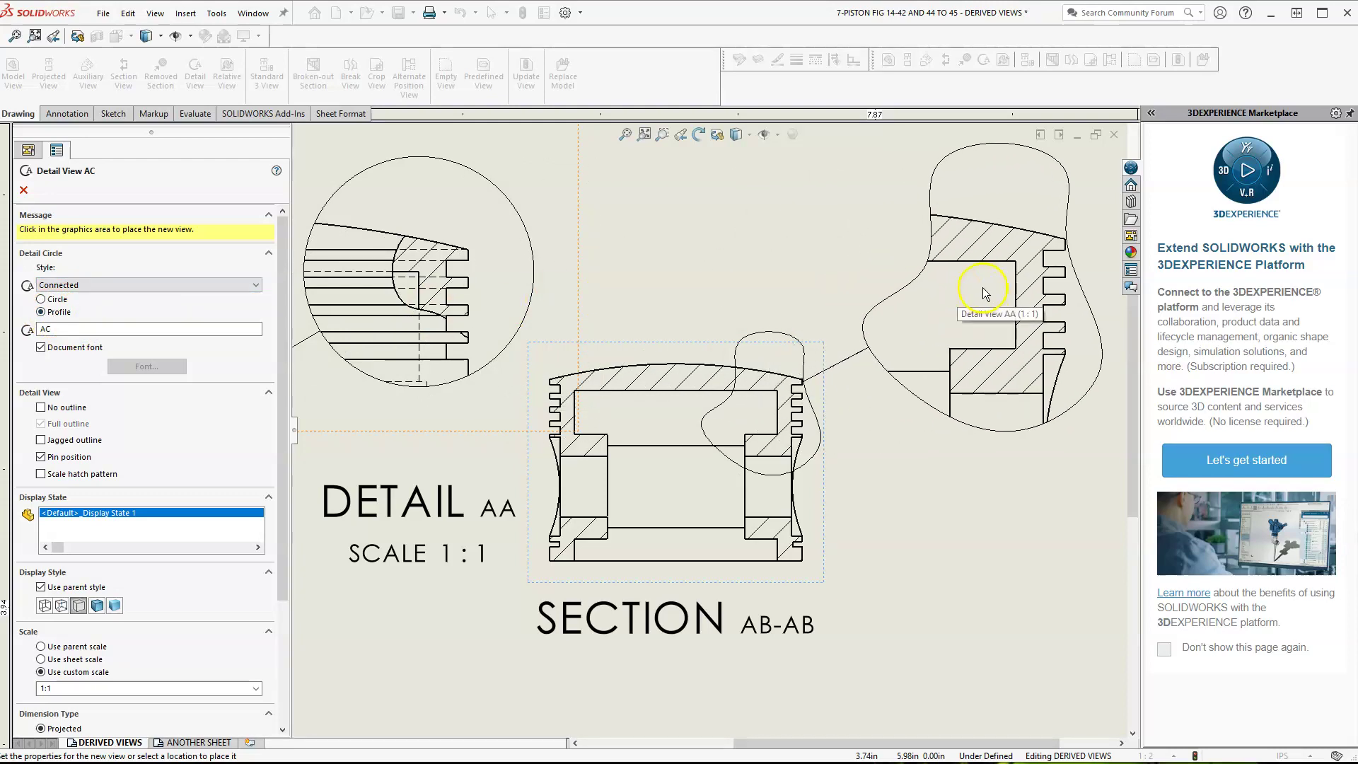
{"action": "left_click", "coordinate": [982, 288]}
{"action": "scroll", "coordinate": [959, 496], "scroll_direction": "up", "scroll_amount": 2}
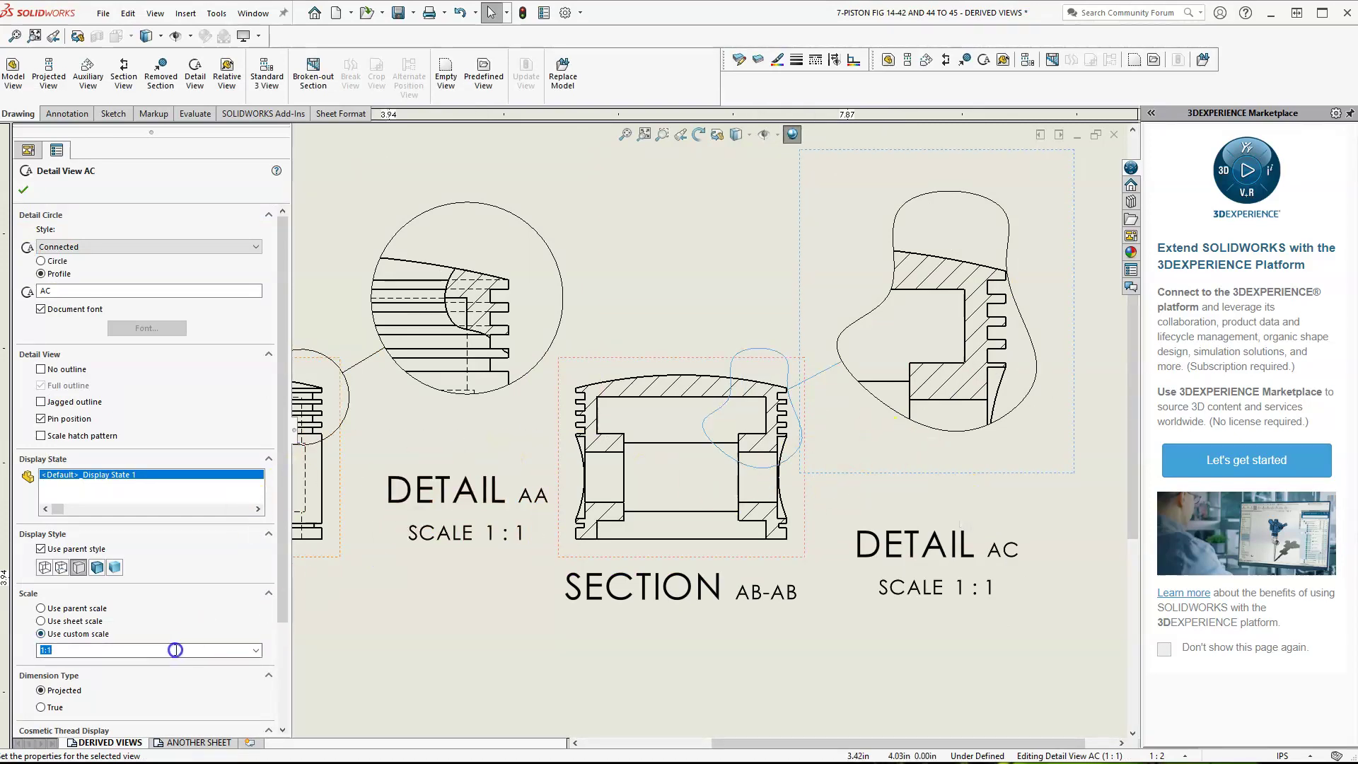
{"action": "left_click", "coordinate": [196, 654]}
{"action": "left_click", "coordinate": [255, 651]}
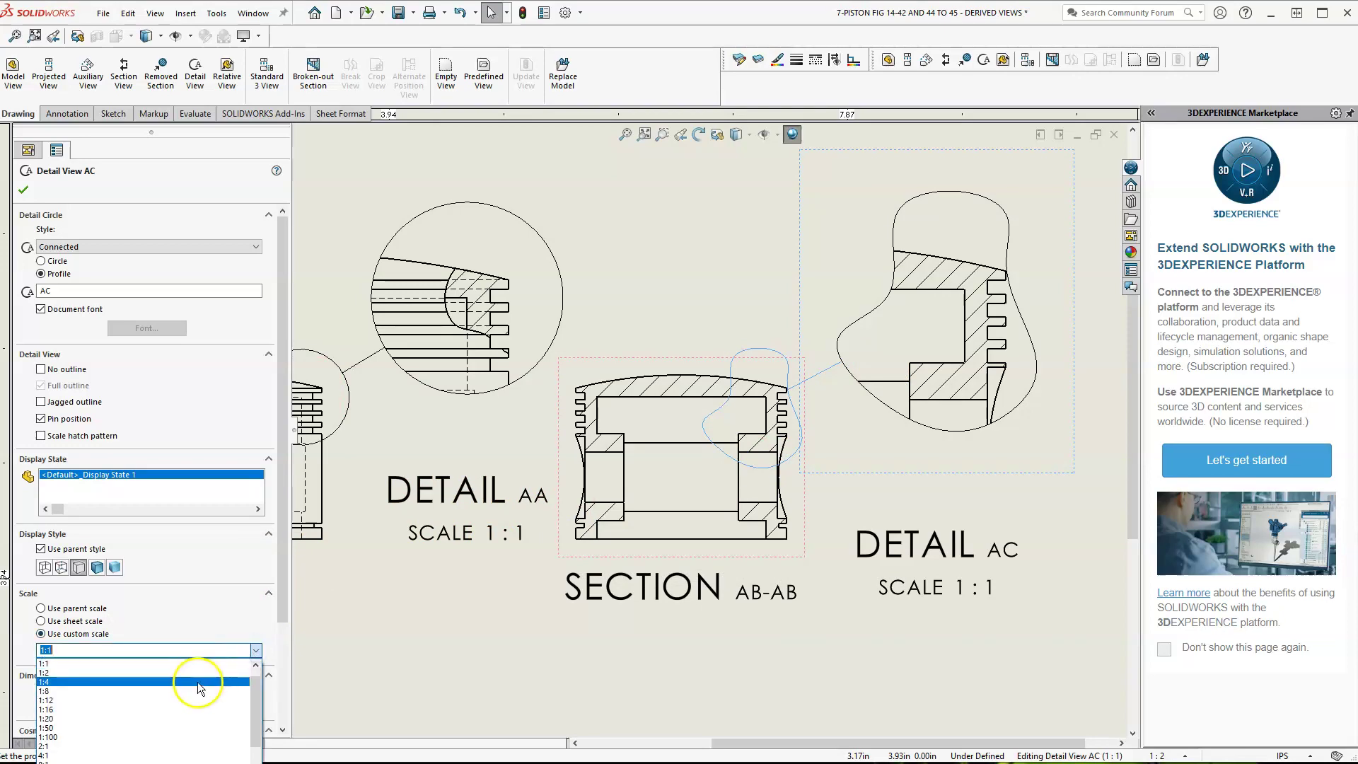
{"action": "scroll", "coordinate": [201, 680], "scroll_direction": "down", "scroll_amount": 4}
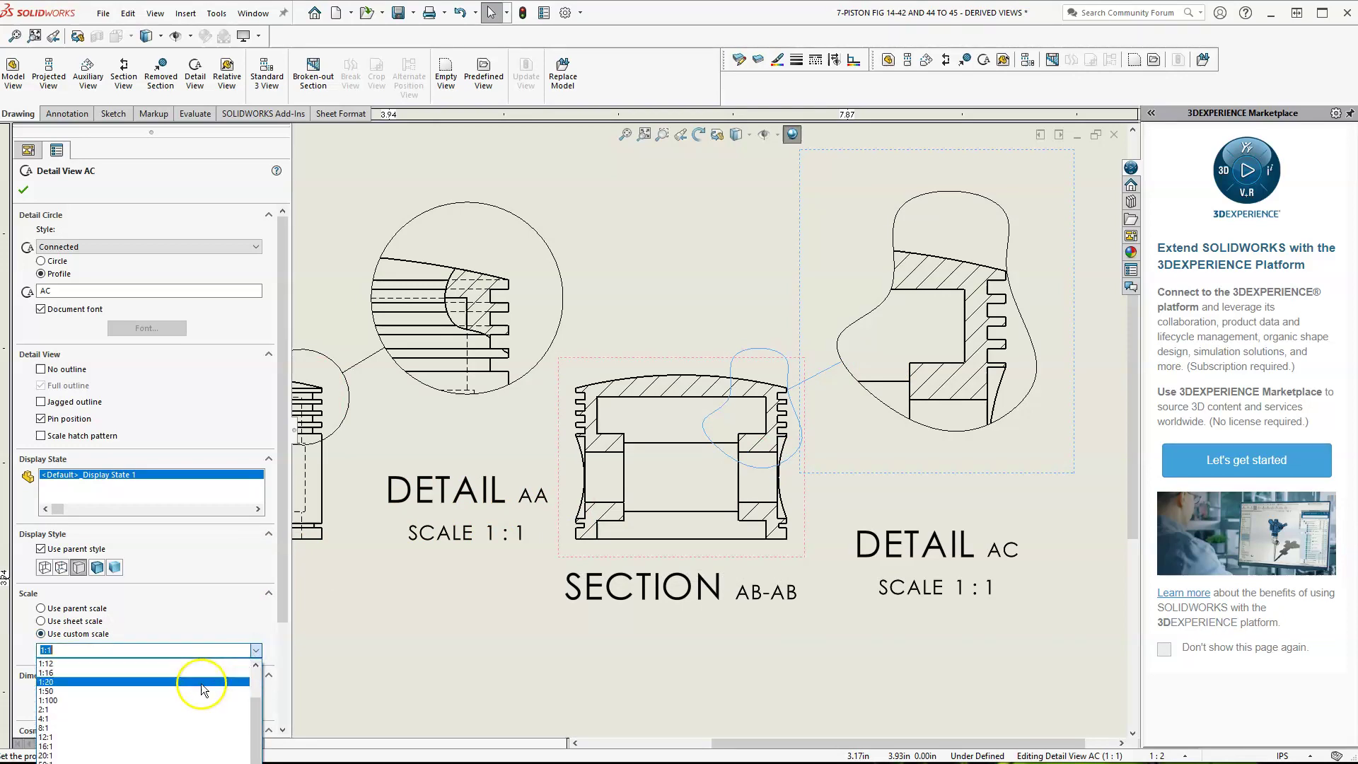
{"action": "left_click", "coordinate": [193, 706]}
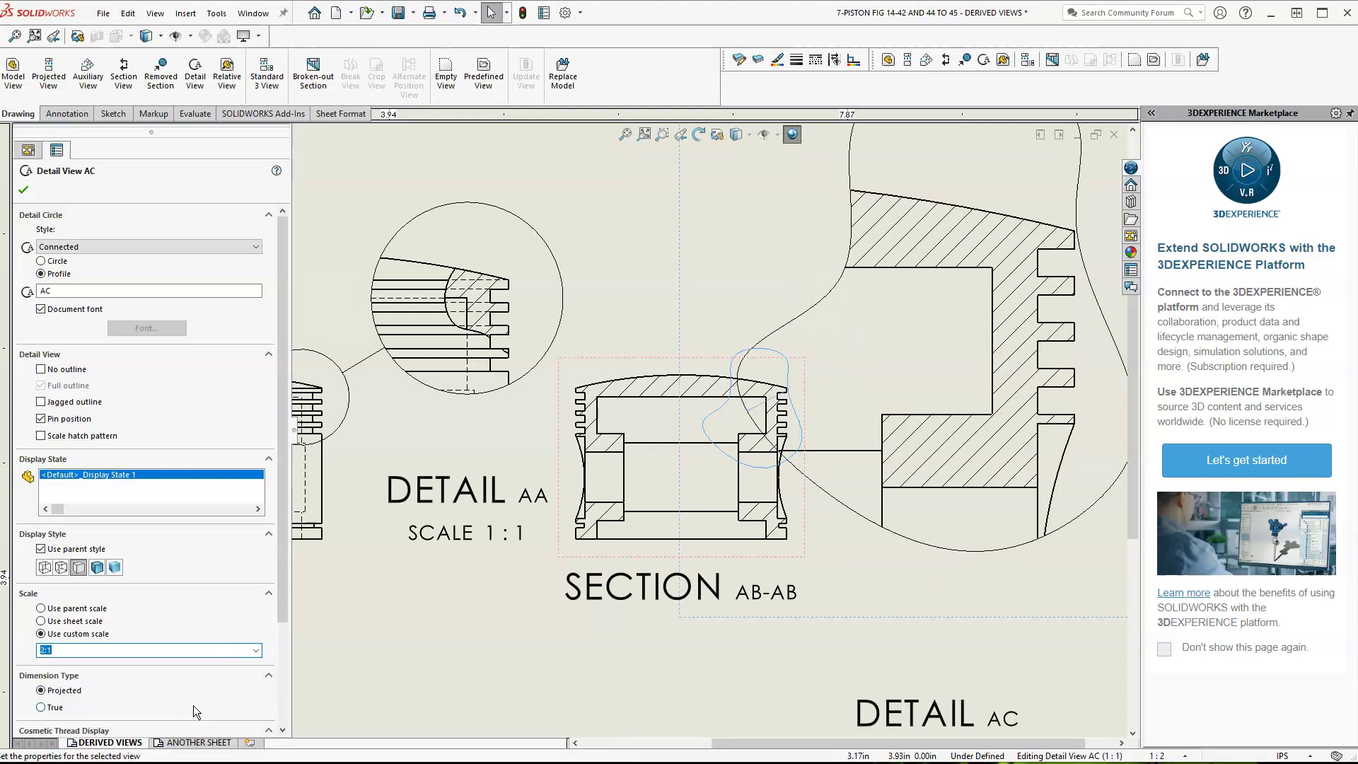
{"action": "left_click", "coordinate": [255, 651]}
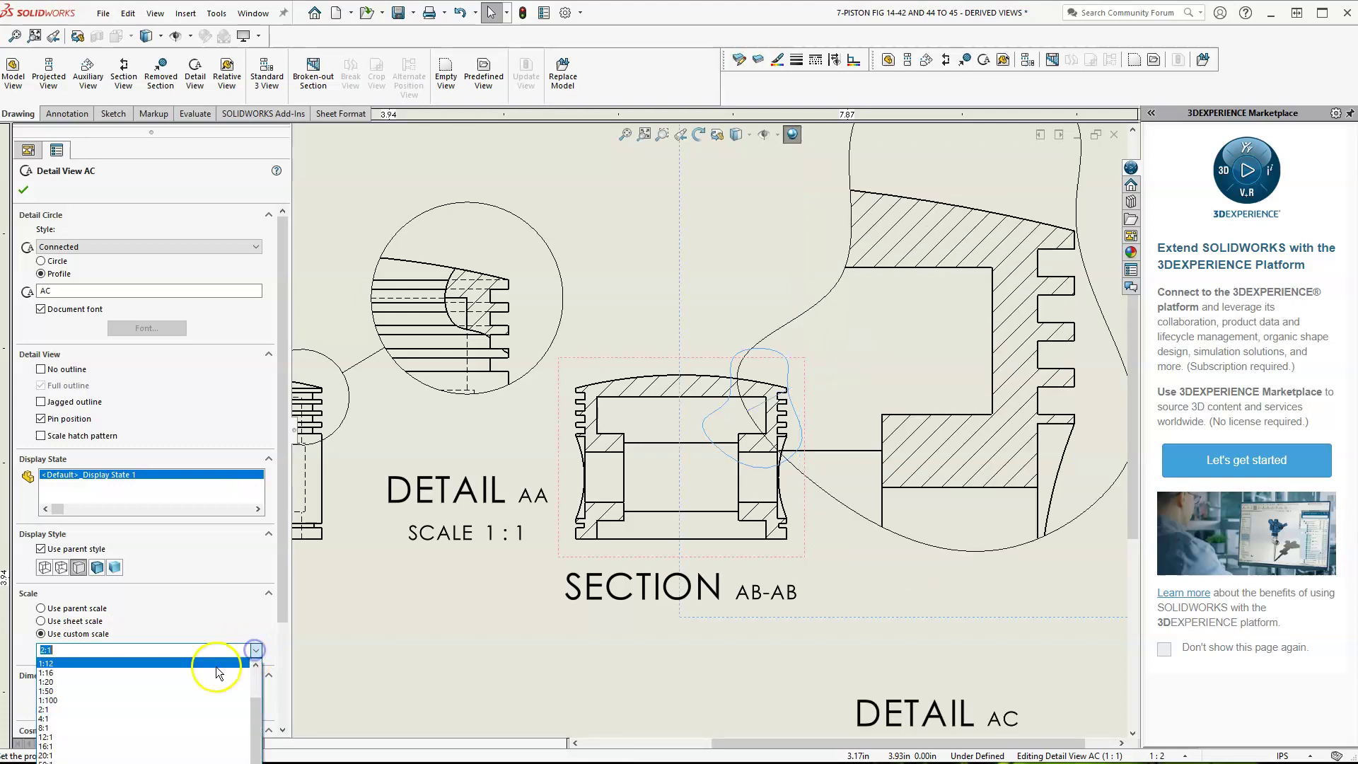
{"action": "scroll", "coordinate": [216, 668], "scroll_direction": "up", "scroll_amount": 2}
{"action": "scroll", "coordinate": [209, 670], "scroll_direction": "up", "scroll_amount": 1}
{"action": "scroll", "coordinate": [211, 668], "scroll_direction": "up", "scroll_amount": 1}
{"action": "scroll", "coordinate": [210, 667], "scroll_direction": "up", "scroll_amount": 1}
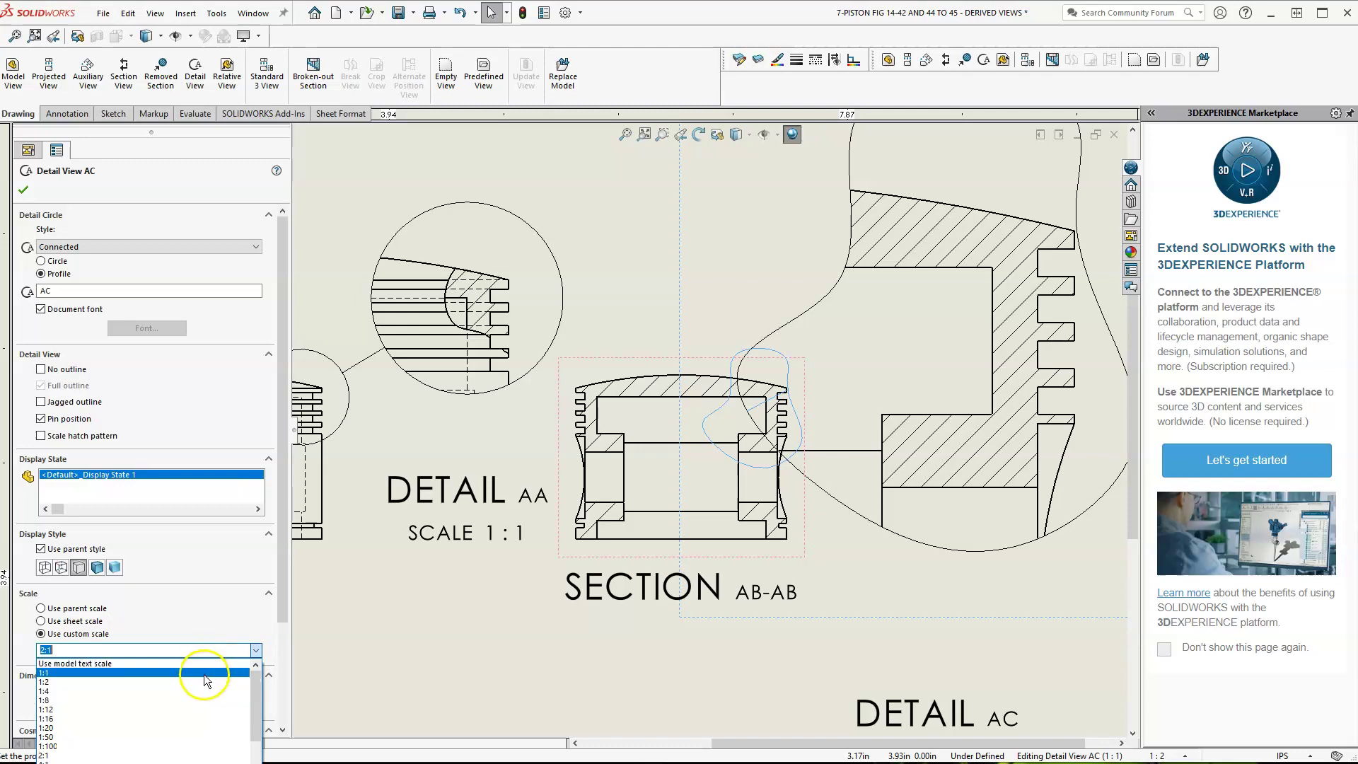
{"action": "left_click", "coordinate": [204, 674]}
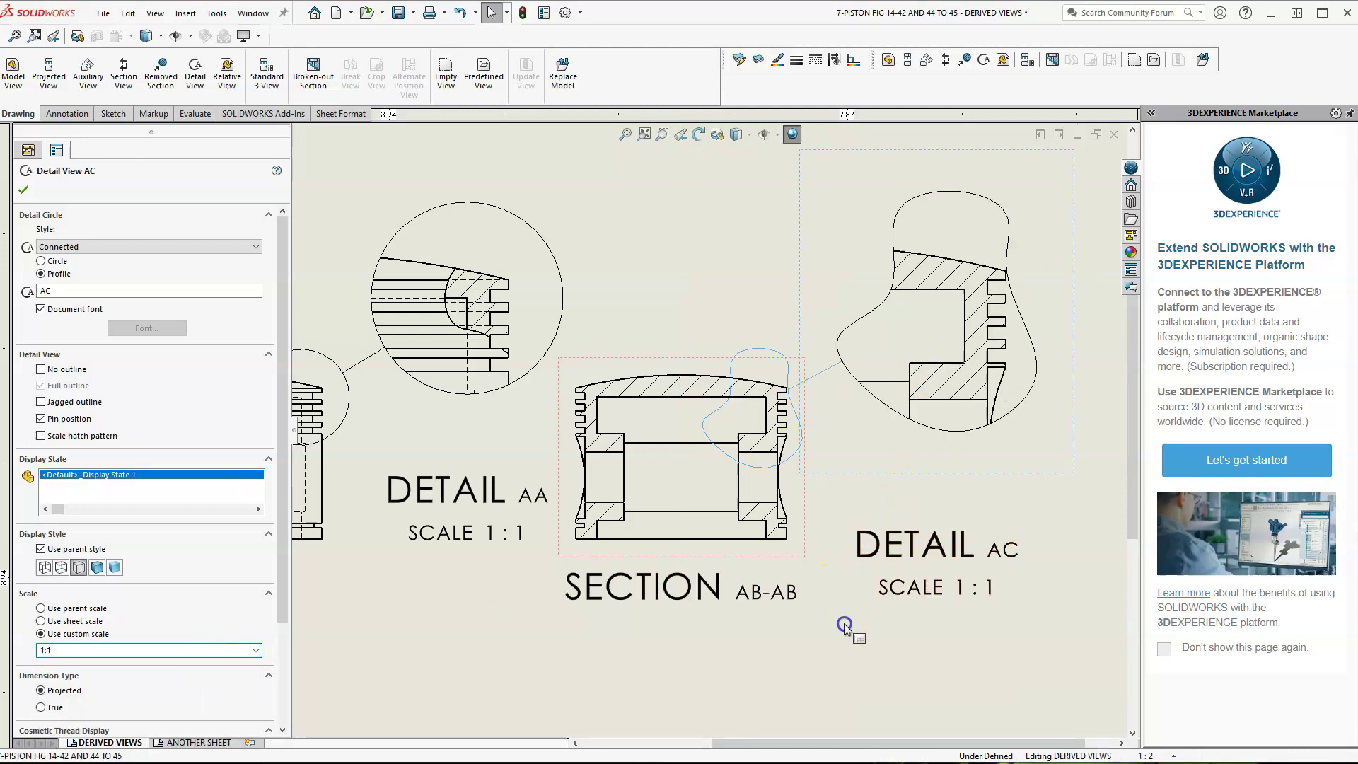